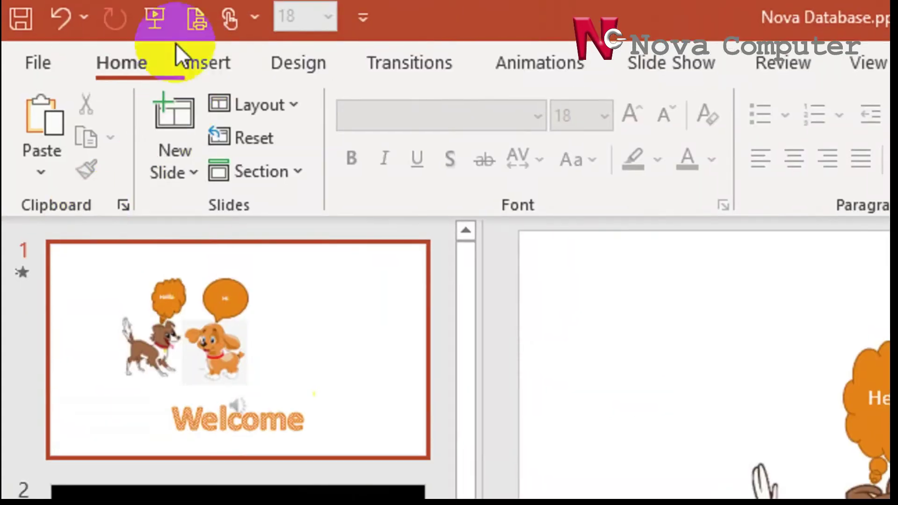
# Add a new blank slide after the first slide.
pyautogui.click(196, 60)
pyautogui.click(50, 162)
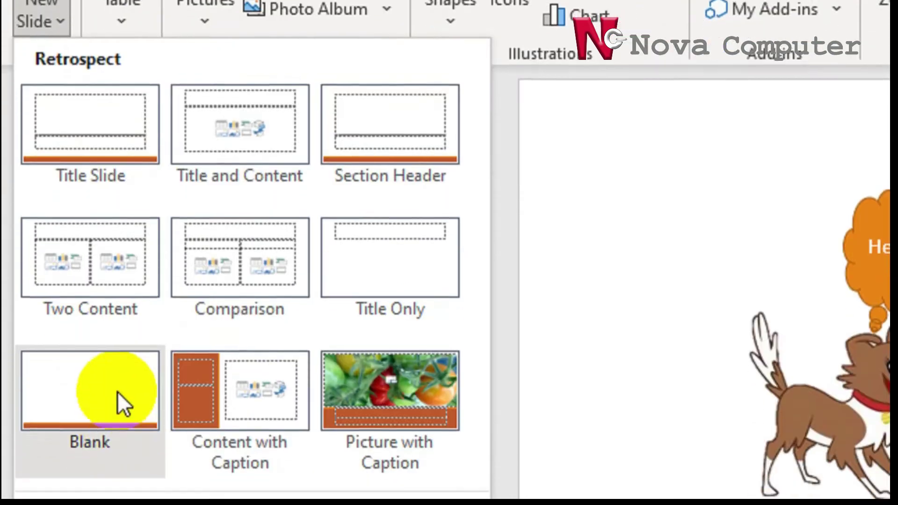
pyautogui.click(117, 398)
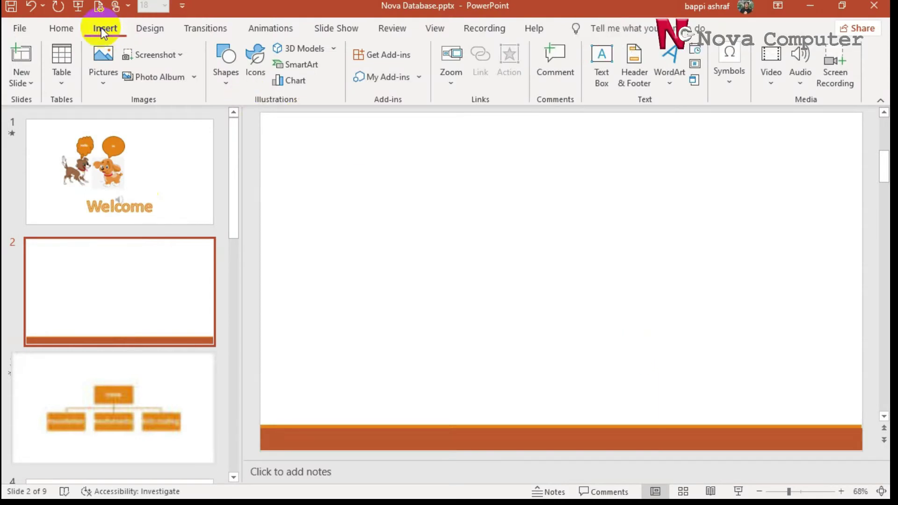
# Draw a large rectangle and fill it Orange, Accent 1, Darker 50% (dark brown).
pyautogui.click(227, 83)
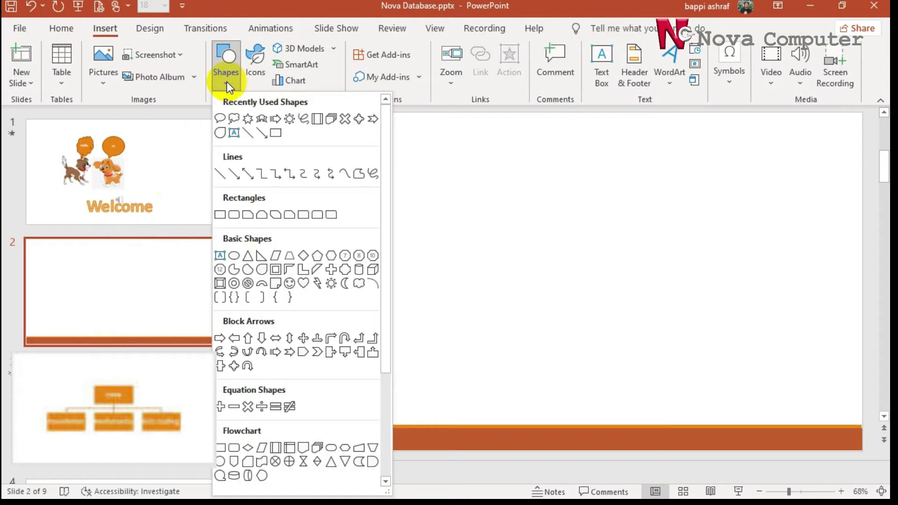
pyautogui.click(277, 135)
pyautogui.moveTo(336, 146)
pyautogui.mouseDown()
pyautogui.moveTo(513, 331)
pyautogui.moveTo(638, 338)
pyautogui.moveTo(665, 350)
pyautogui.mouseUp()
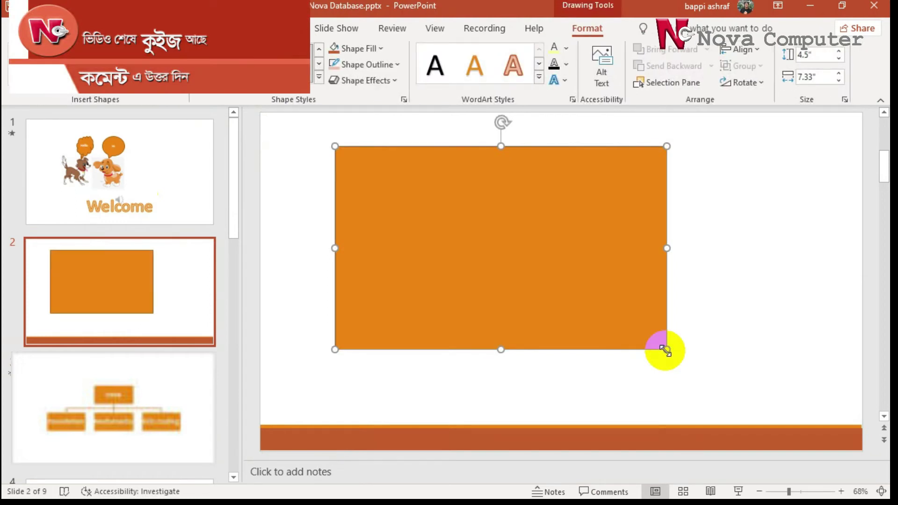
pyautogui.click(381, 49)
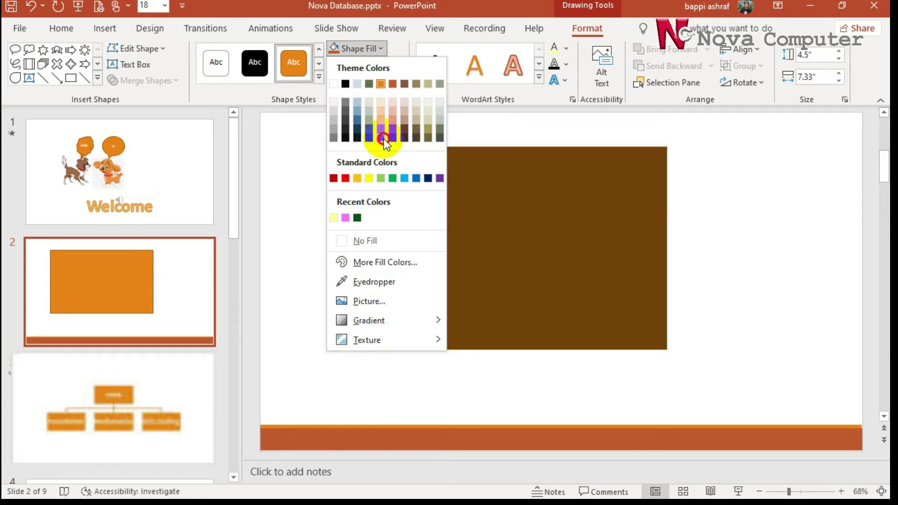
pyautogui.click(383, 139)
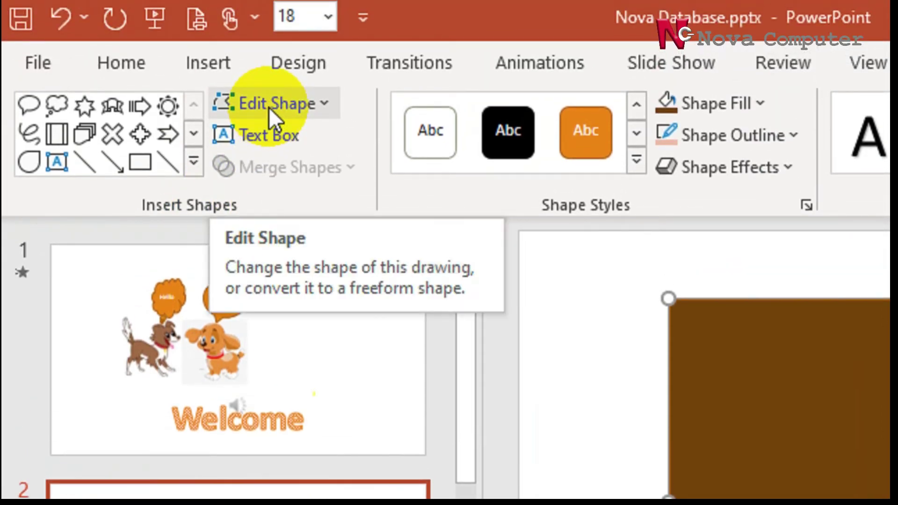
# Turn on Edit Points for the rectangle and try dragging three corners, undoing each move.
pyautogui.click(334, 103)
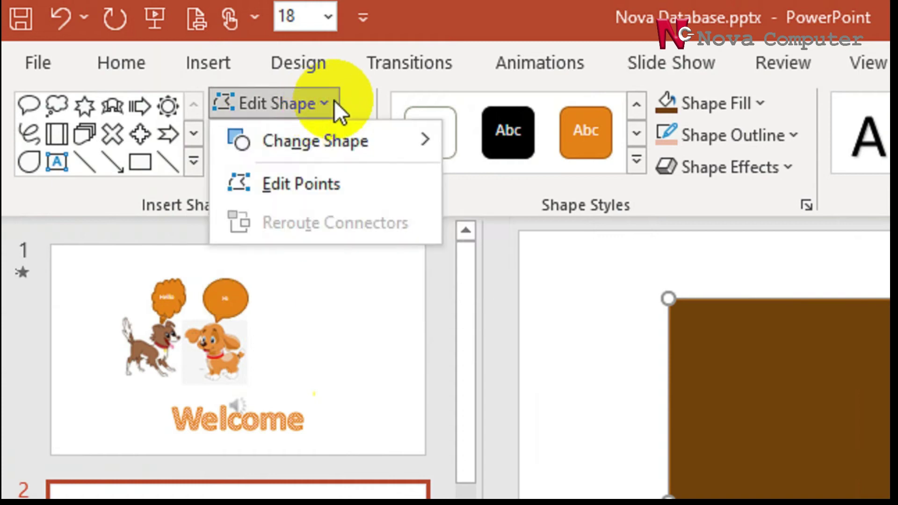
pyautogui.click(323, 184)
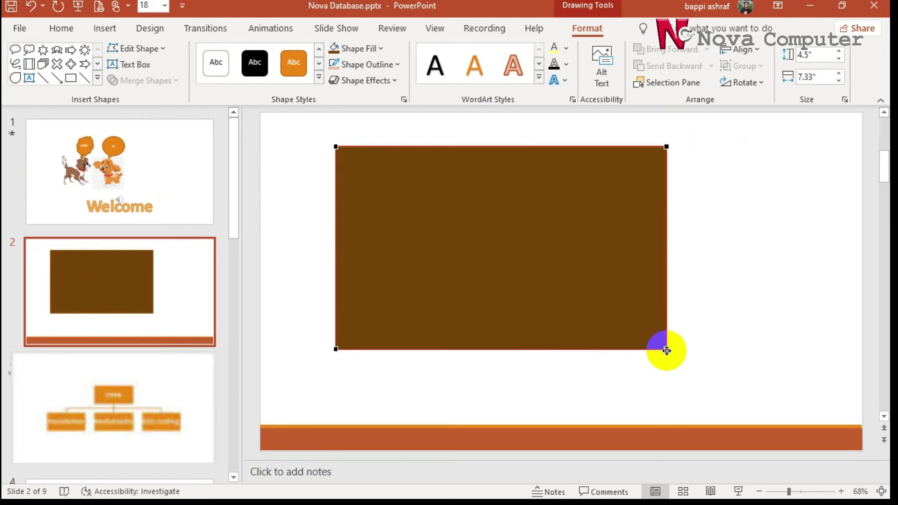
pyautogui.moveTo(666, 351); pyautogui.dragTo(750, 392)
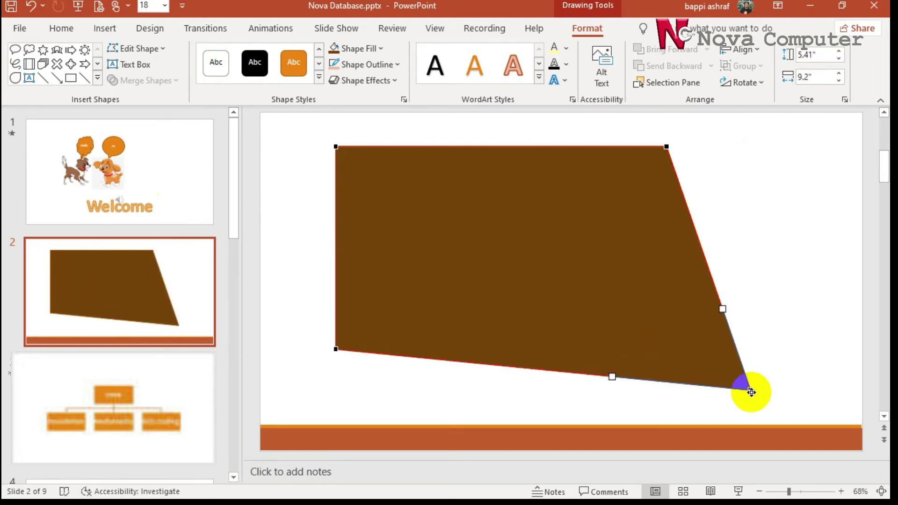
pyautogui.hotkey('ctrl', 'z')
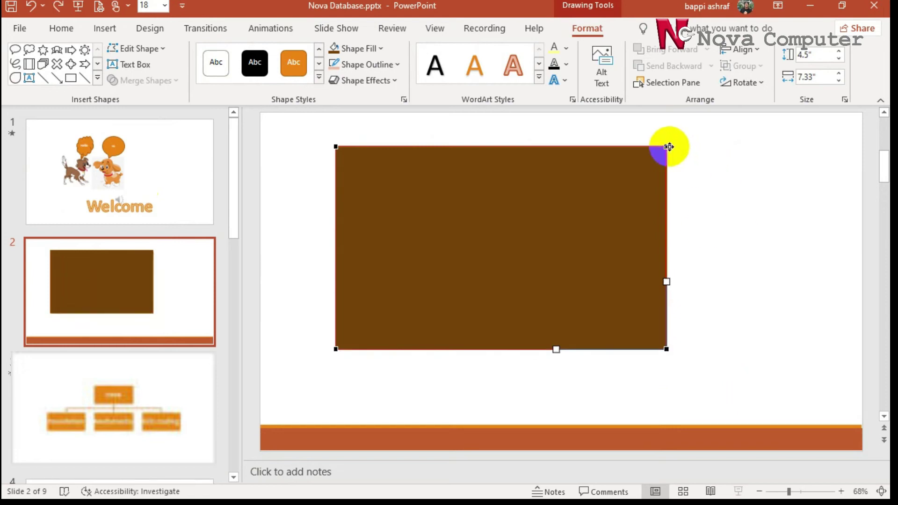
pyautogui.moveTo(667, 147); pyautogui.dragTo(769, 158)
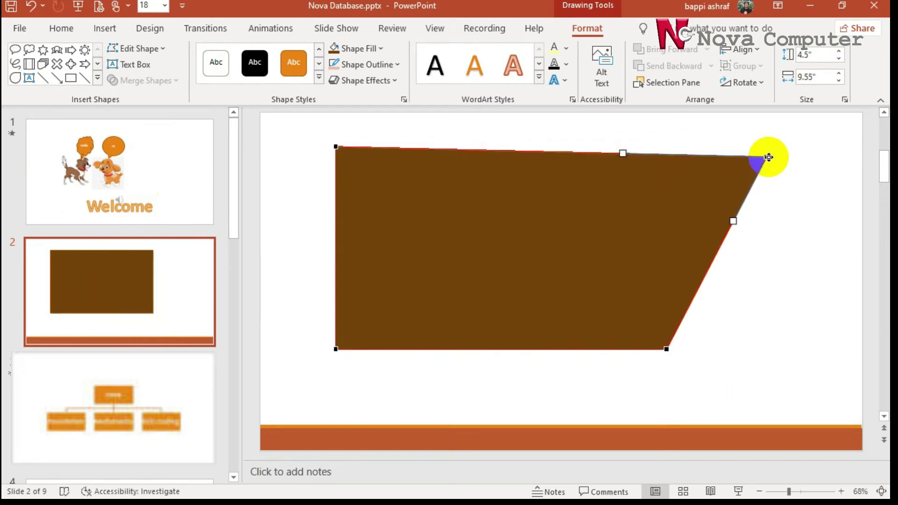
pyautogui.hotkey('ctrl', 'z')
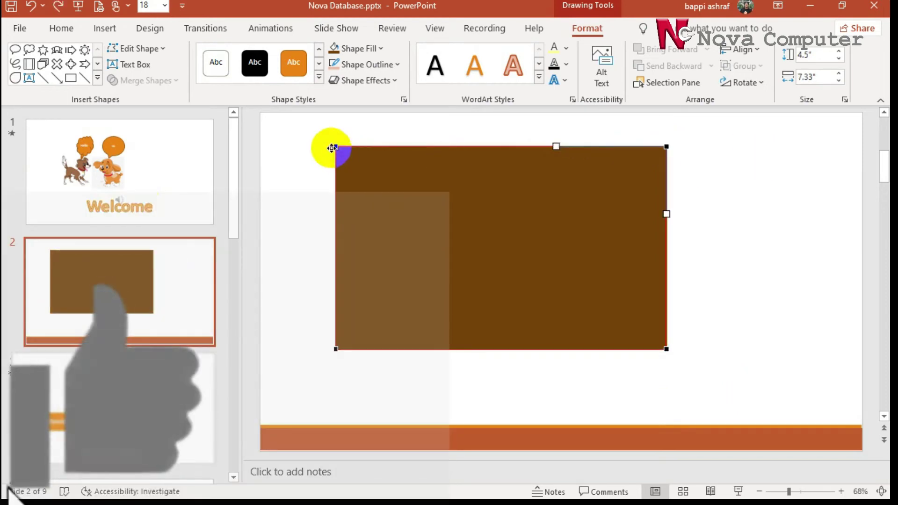
pyautogui.moveTo(332, 148); pyautogui.dragTo(282, 265)
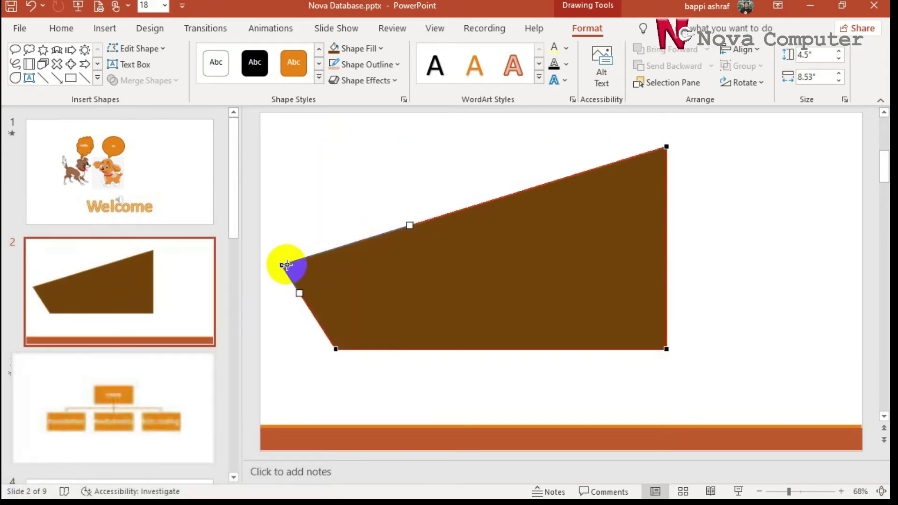
pyautogui.hotkey('ctrl', 'z')
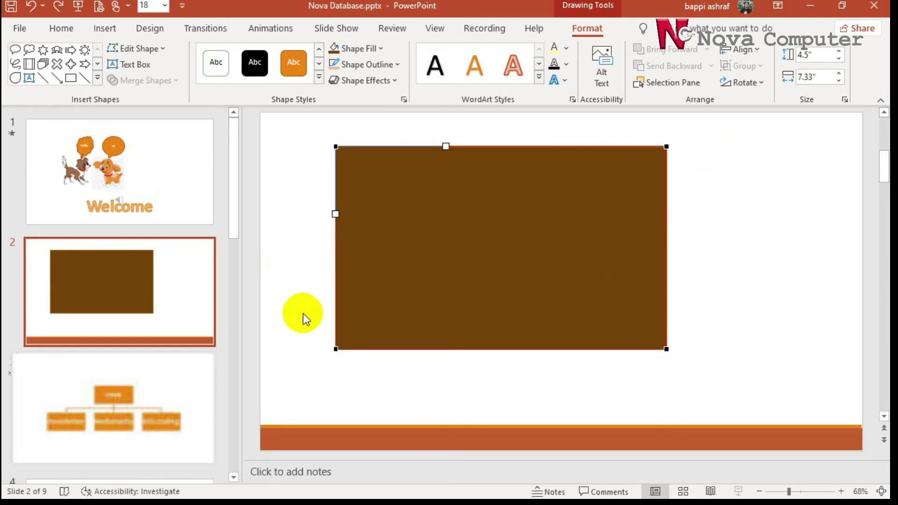
pyautogui.click(338, 349)
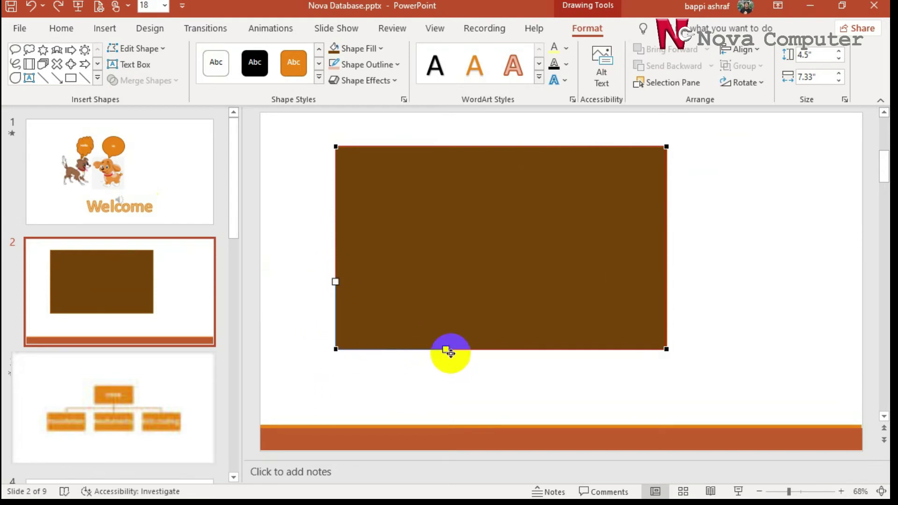
pyautogui.moveTo(446, 349); pyautogui.dragTo(515, 352)
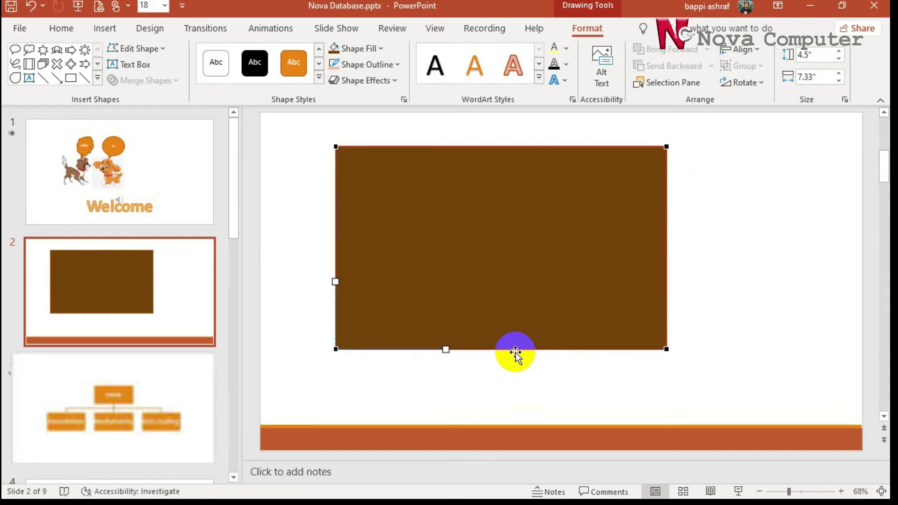
pyautogui.moveTo(447, 349)
pyautogui.mouseDown()
pyautogui.moveTo(489, 322)
pyautogui.moveTo(500, 302)
pyautogui.moveTo(541, 186)
pyautogui.moveTo(424, 189)
pyautogui.moveTo(417, 140)
pyautogui.moveTo(415, 167)
pyautogui.mouseUp()
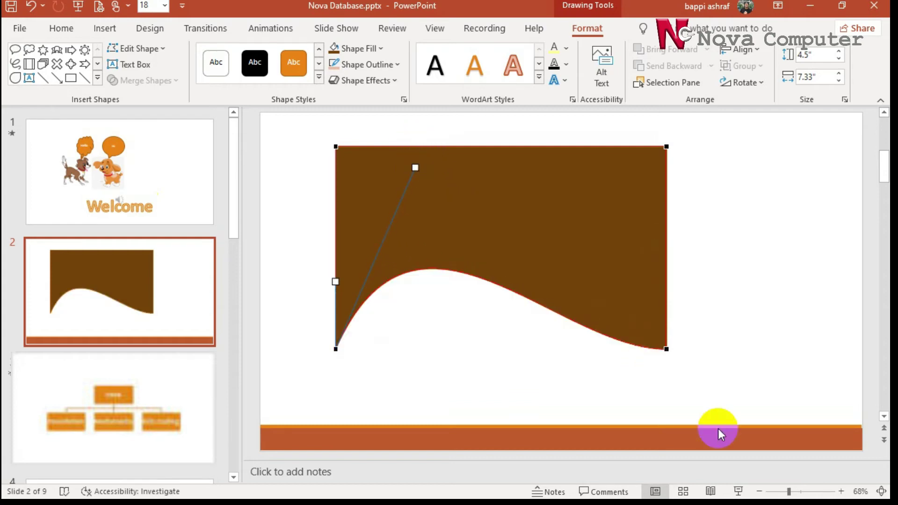
pyautogui.click(667, 349)
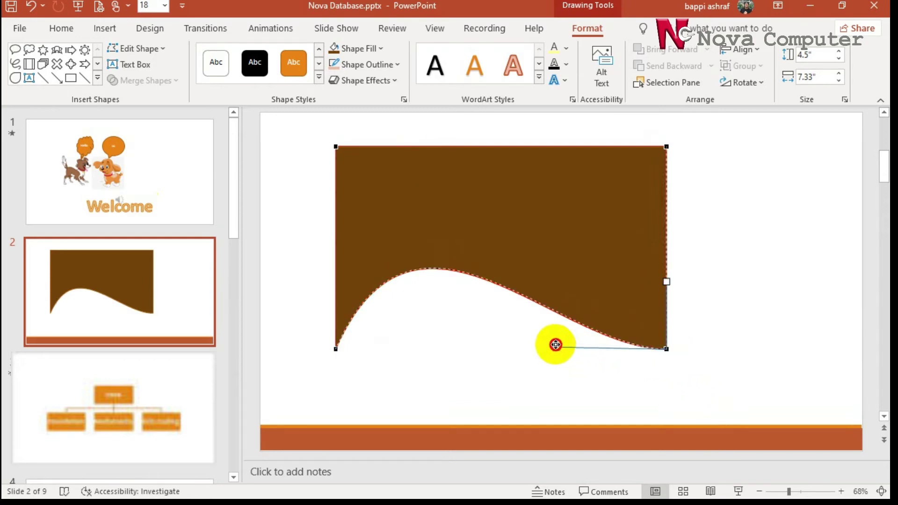
pyautogui.moveTo(555, 349); pyautogui.dragTo(507, 247)
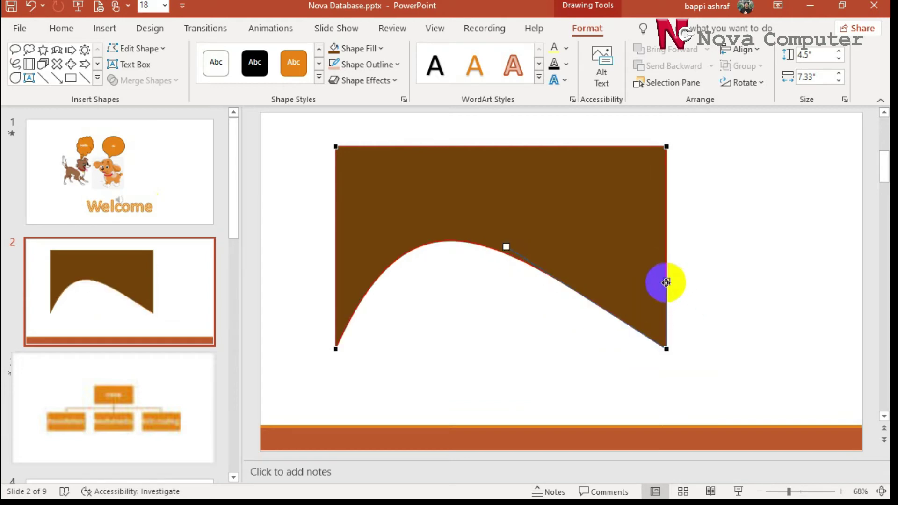
pyautogui.moveTo(670, 279)
pyautogui.mouseDown()
pyautogui.moveTo(750, 291)
pyautogui.moveTo(667, 283)
pyautogui.moveTo(719, 284)
pyautogui.mouseUp()
pyautogui.click(667, 146)
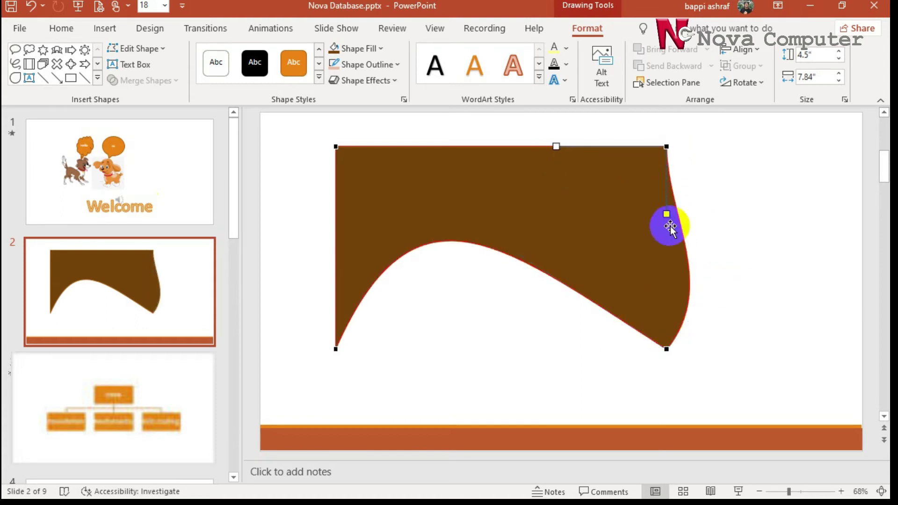
pyautogui.moveTo(666, 214); pyautogui.dragTo(579, 206)
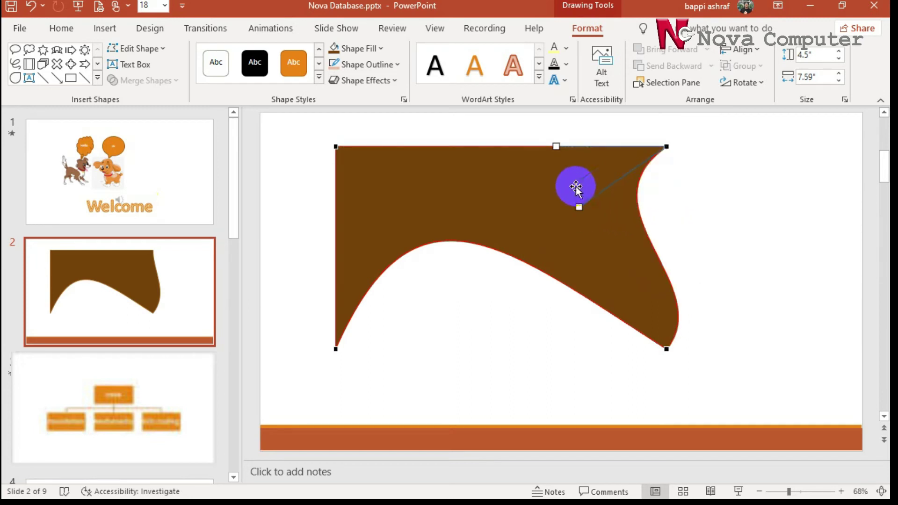
pyautogui.moveTo(555, 147); pyautogui.dragTo(569, 223)
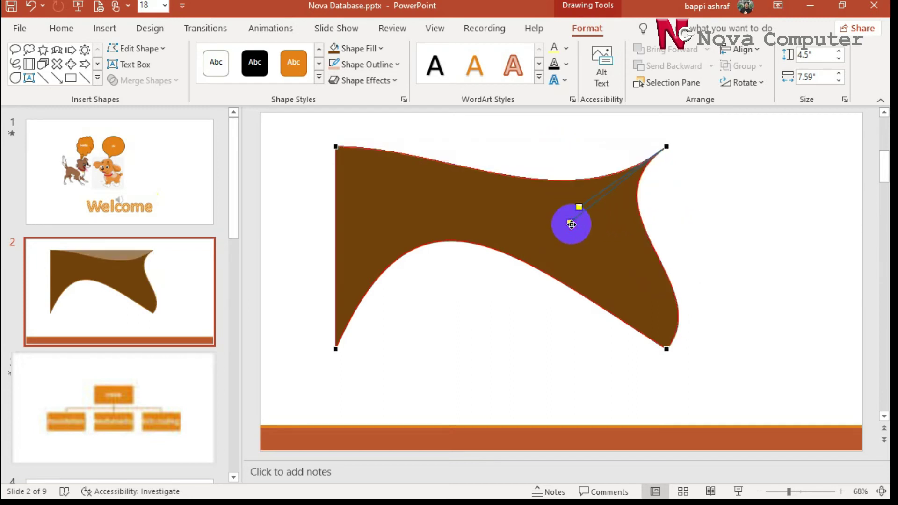
pyautogui.click(339, 148)
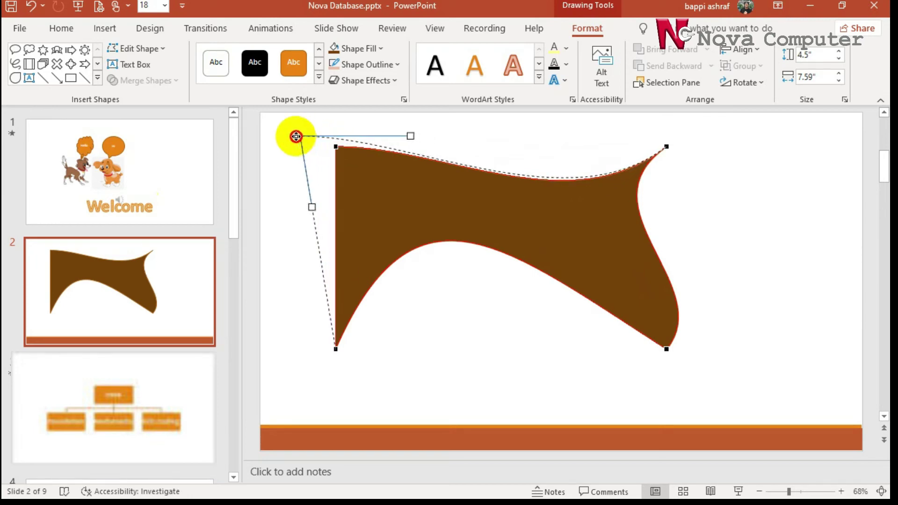
pyautogui.moveTo(334, 148); pyautogui.dragTo(294, 135)
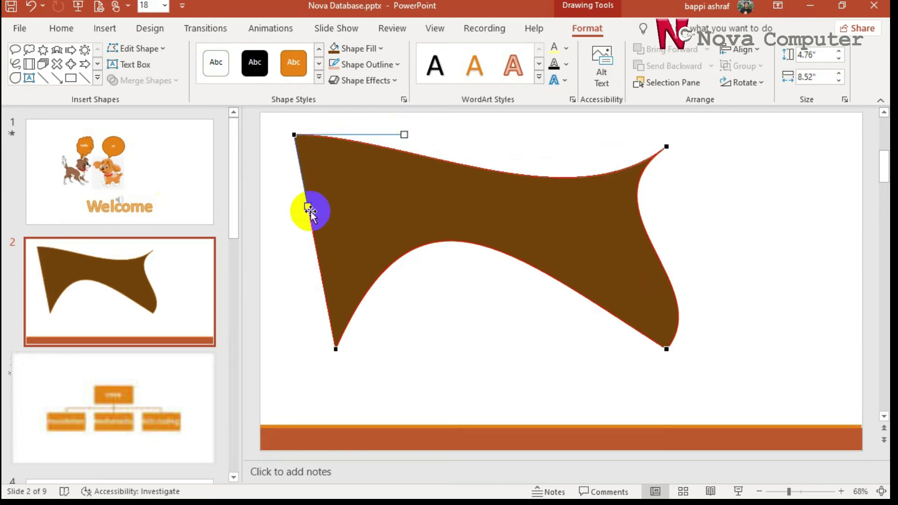
pyautogui.moveTo(308, 205); pyautogui.dragTo(249, 287)
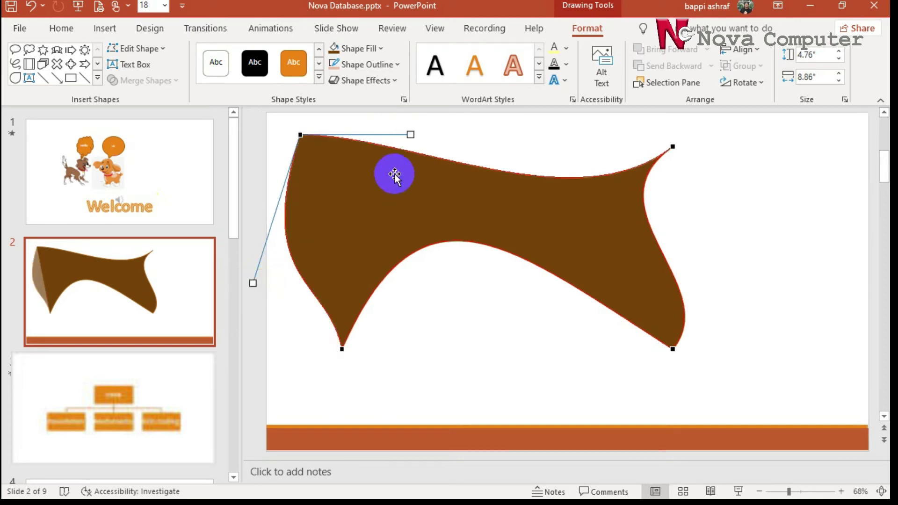
pyautogui.moveTo(404, 134); pyautogui.dragTo(489, 111)
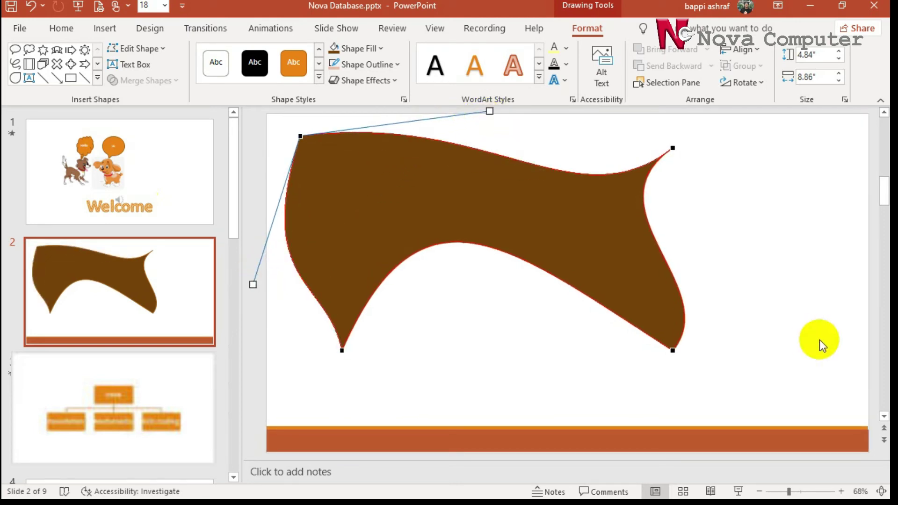
pyautogui.hotkey('ctrl', 'z')
pyautogui.hotkey('ctrl', 'z')
pyautogui.hotkey('ctrl', 'z')
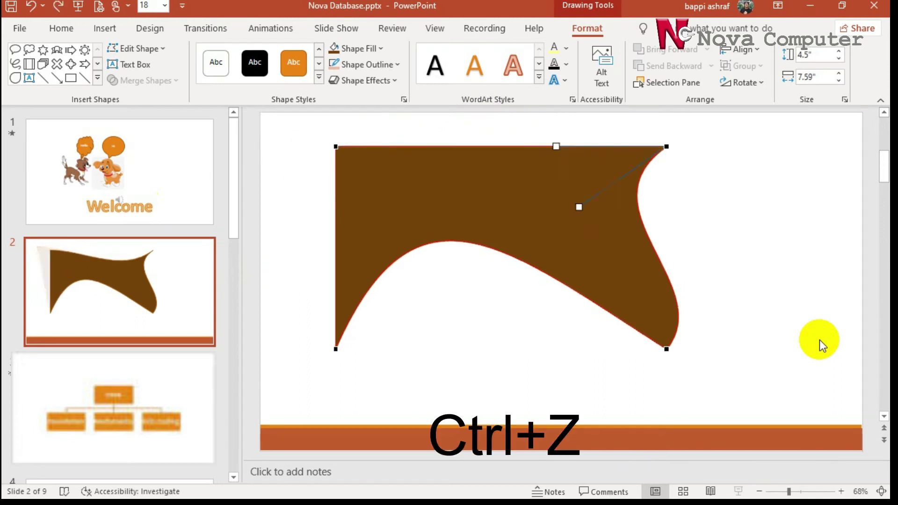
pyautogui.hotkey('ctrl', 'z')
pyautogui.hotkey('ctrl', 'z')
pyautogui.hotkey('ctrl', 'z')
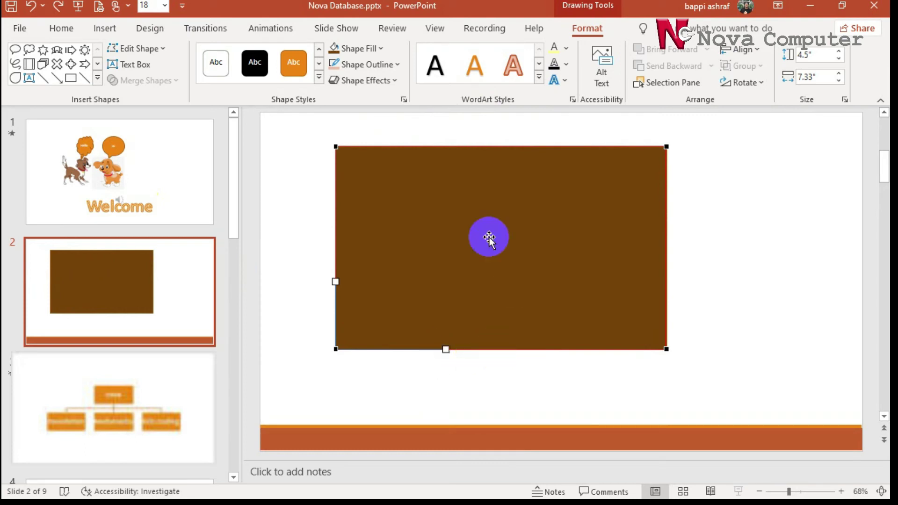
# Shorten the rectangle to 2.33 inches tall and bend its bottom edge into a wave.
pyautogui.click(488, 237)
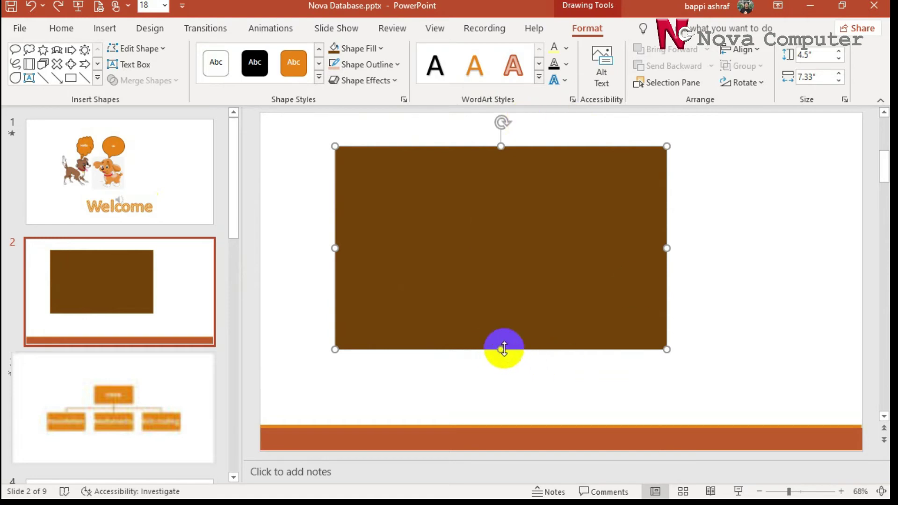
pyautogui.moveTo(503, 350); pyautogui.dragTo(501, 251)
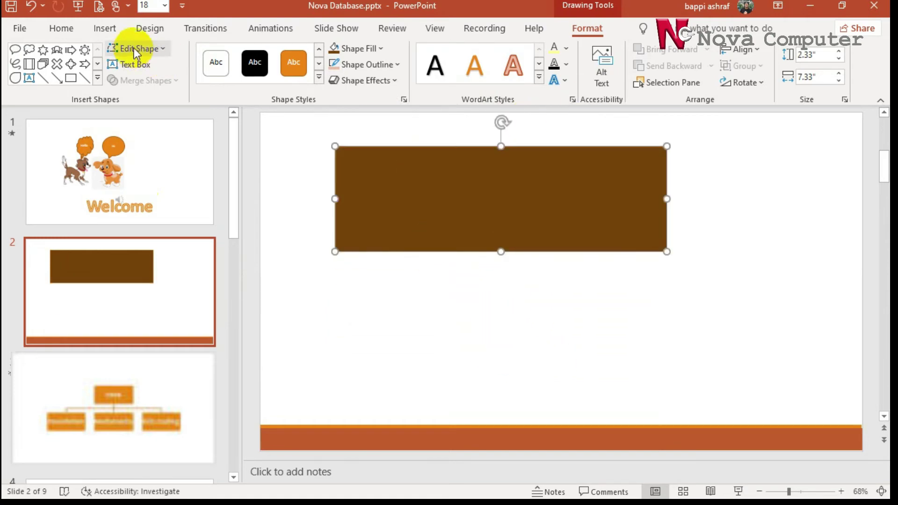
pyautogui.click(167, 47)
pyautogui.click(156, 90)
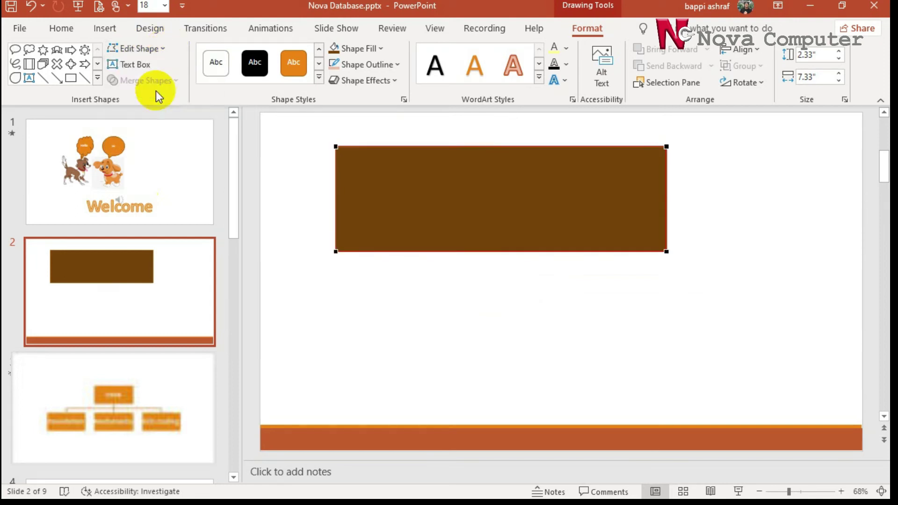
pyautogui.click(335, 250)
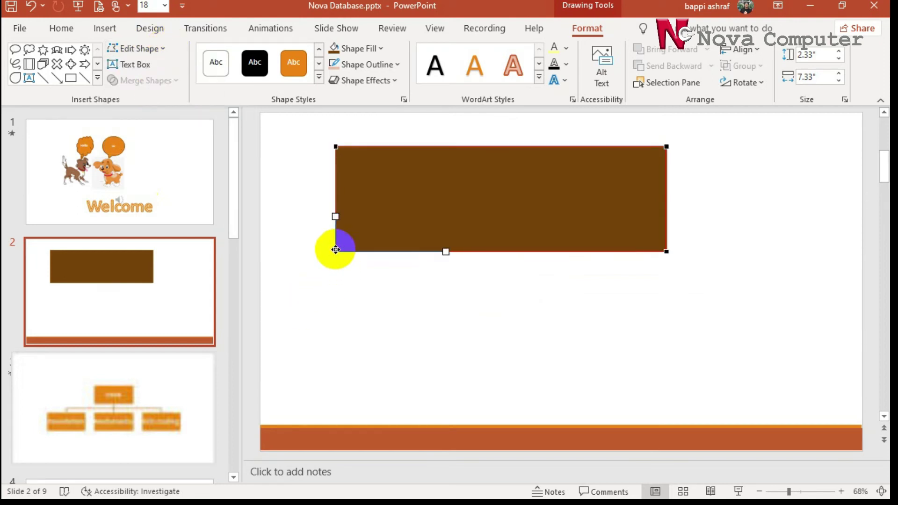
pyautogui.moveTo(447, 254); pyautogui.dragTo(443, 130)
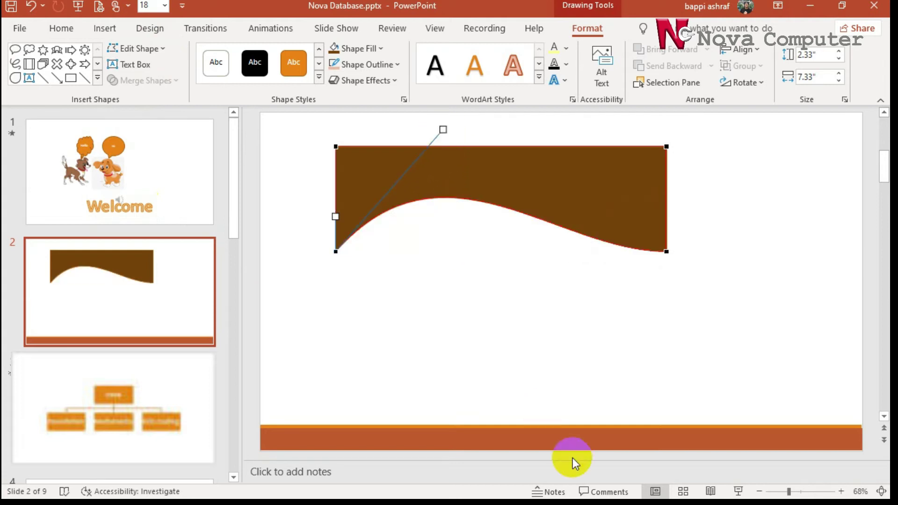
pyautogui.click(576, 199)
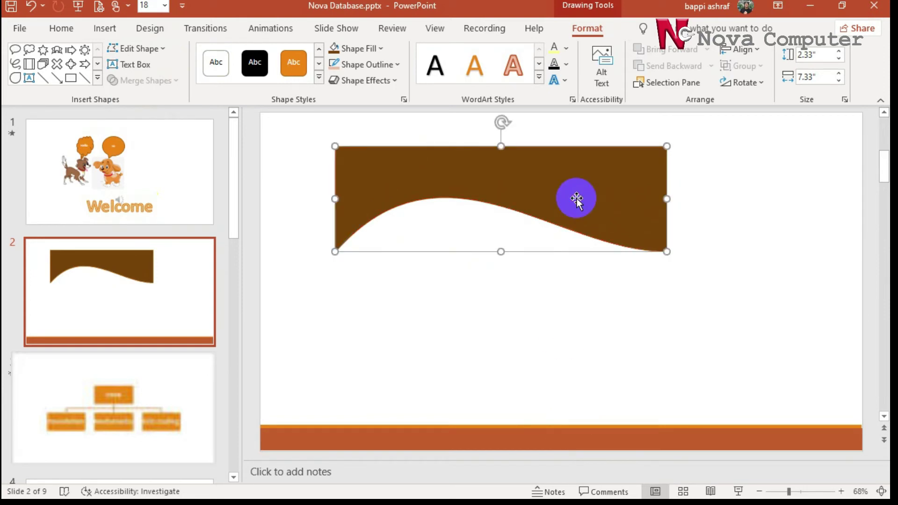
# Duplicate the brown wave over the original, shorten the copy slightly and fill it orange.
pyautogui.hotkey('ctrl', 'd')
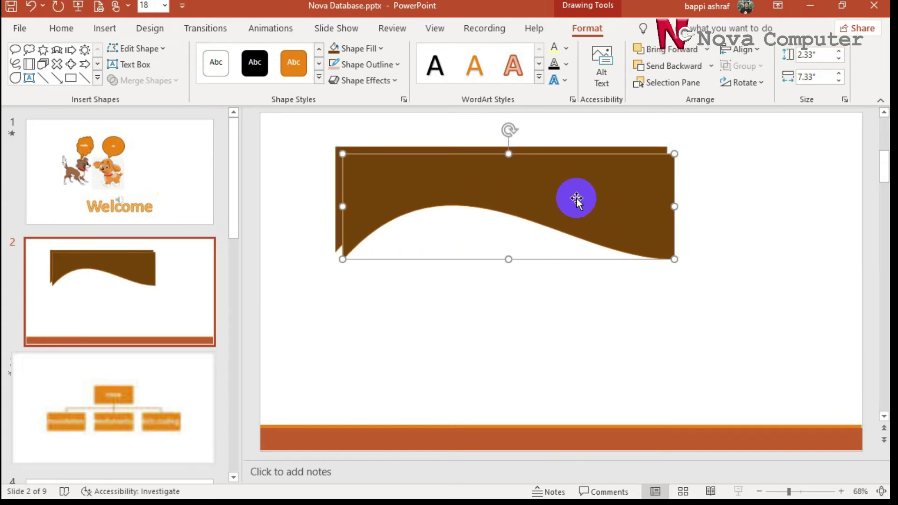
pyautogui.moveTo(575, 190); pyautogui.dragTo(564, 182)
pyautogui.click(501, 250)
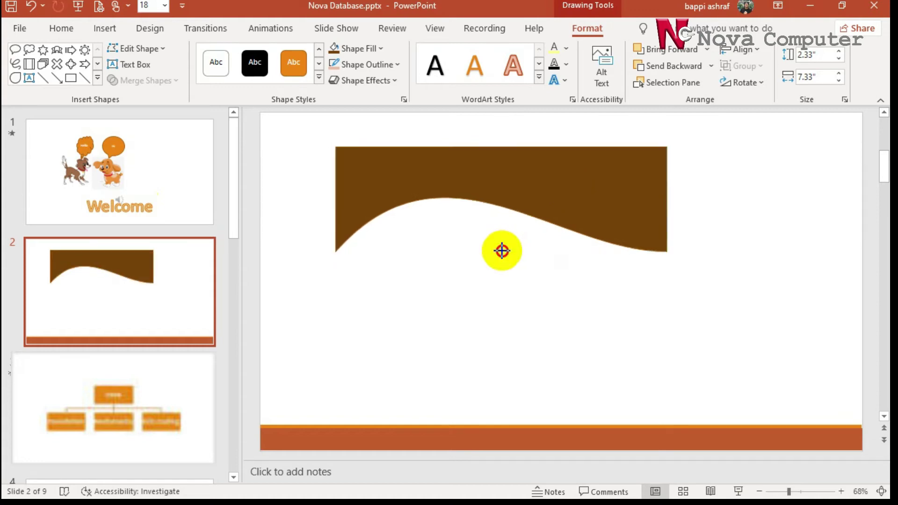
pyautogui.moveTo(501, 250); pyautogui.dragTo(500, 244)
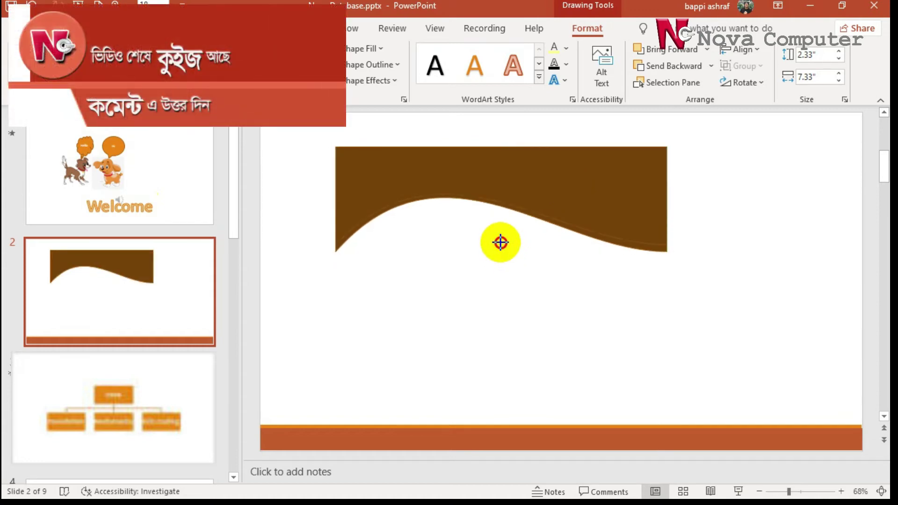
pyautogui.click(378, 50)
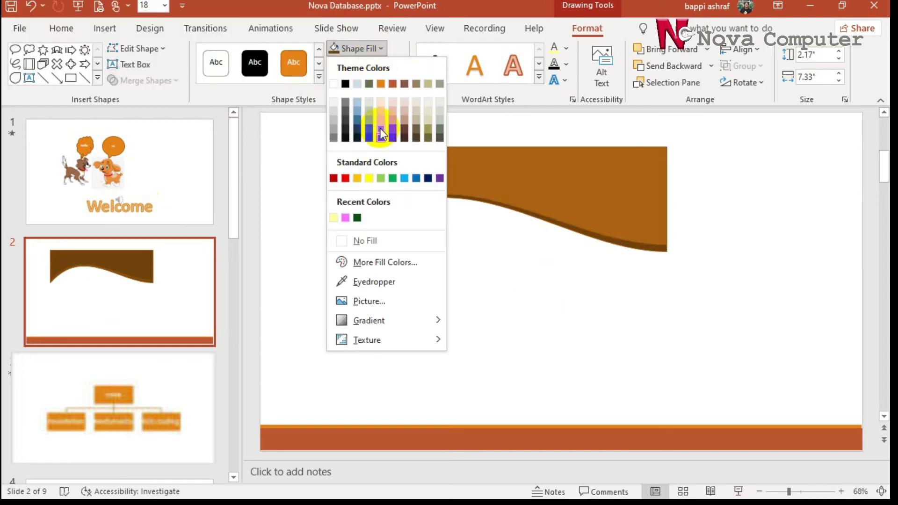
pyautogui.click(377, 415)
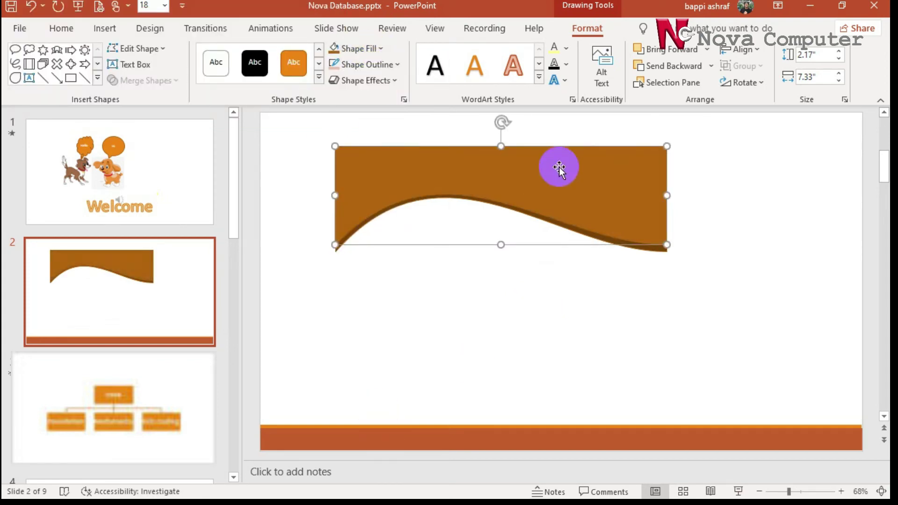
# Add another wave copy shortened to 2 inches and filled light orange.
pyautogui.hotkey('ctrl', 'd')
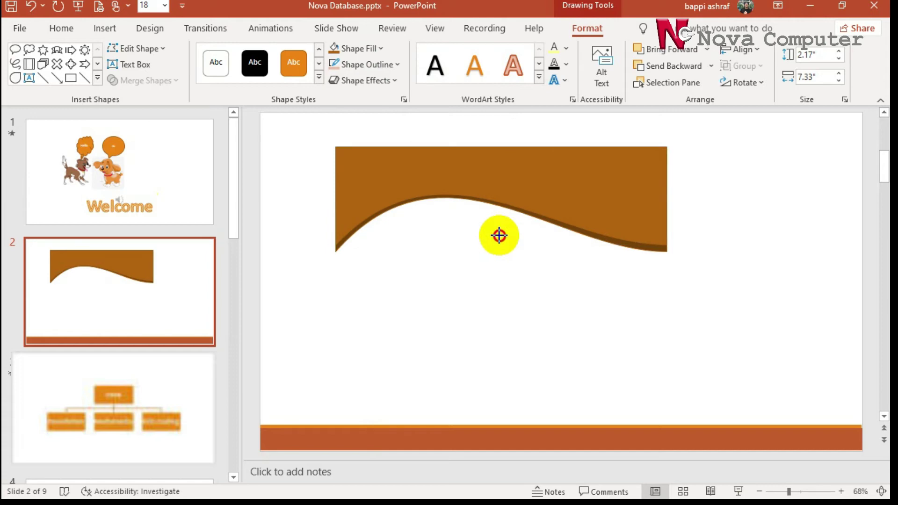
pyautogui.moveTo(499, 245); pyautogui.dragTo(498, 218)
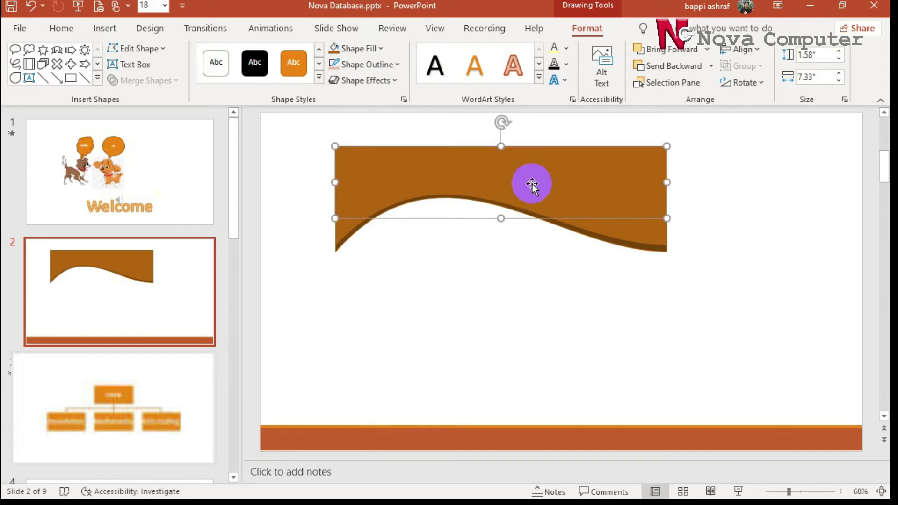
pyautogui.moveTo(538, 178); pyautogui.dragTo(539, 301)
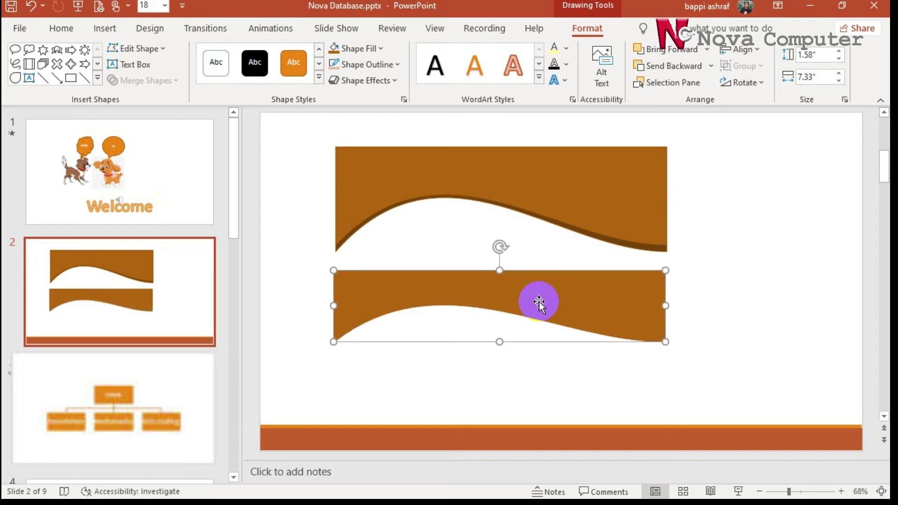
pyautogui.hotkey('ctrl', 'z')
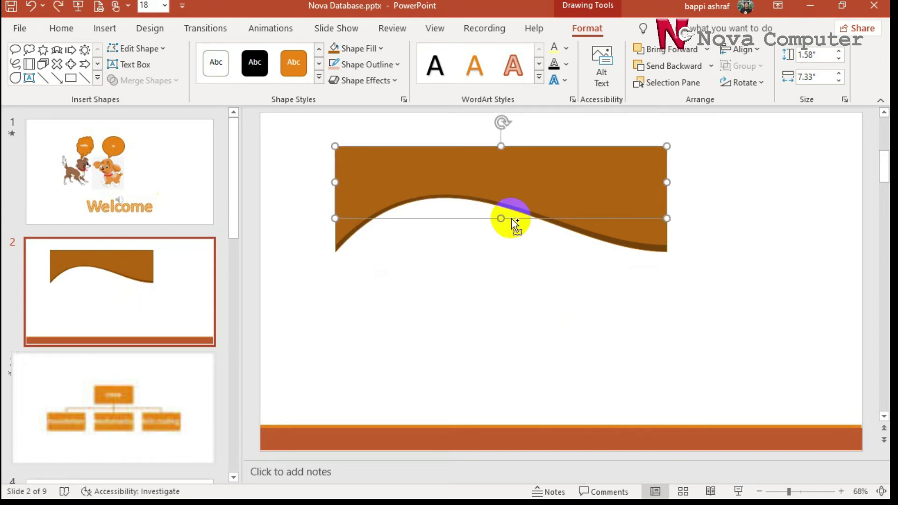
pyautogui.click(380, 50)
pyautogui.click(383, 122)
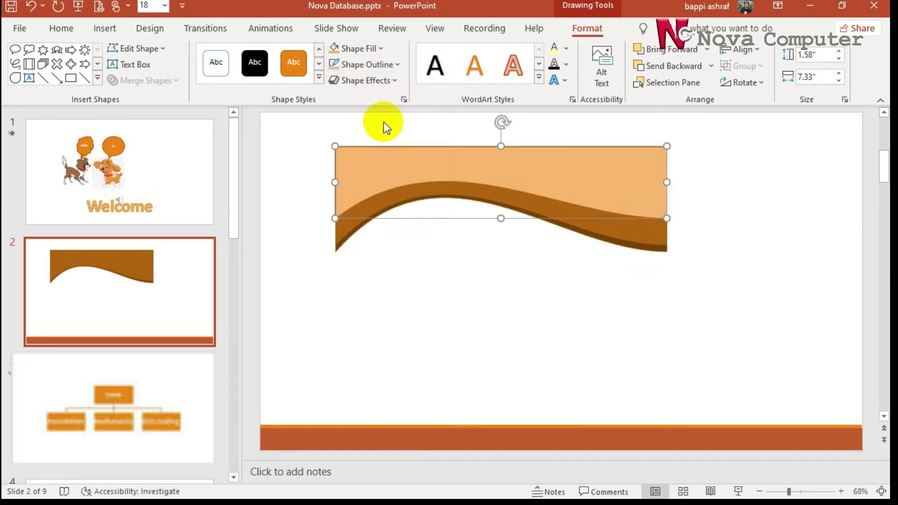
# Change the top wave layer's fill to light peach.
pyautogui.click(499, 220)
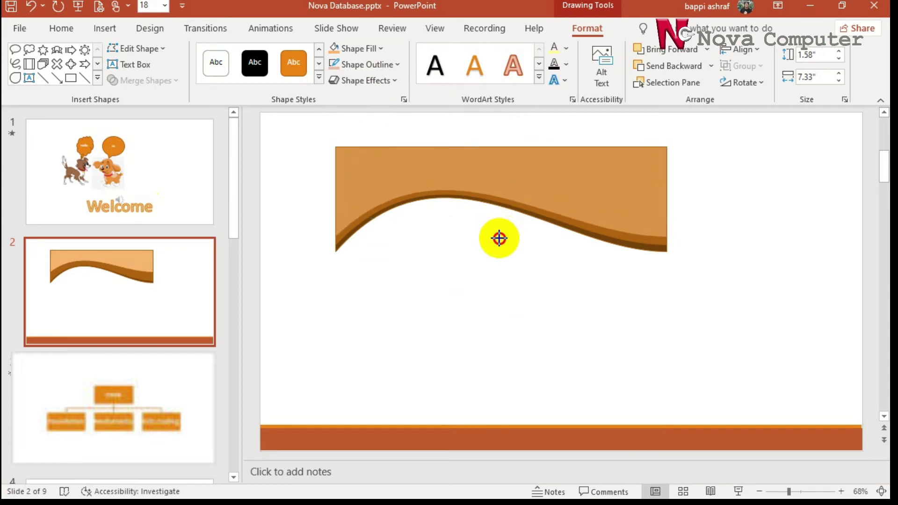
pyautogui.click(497, 238)
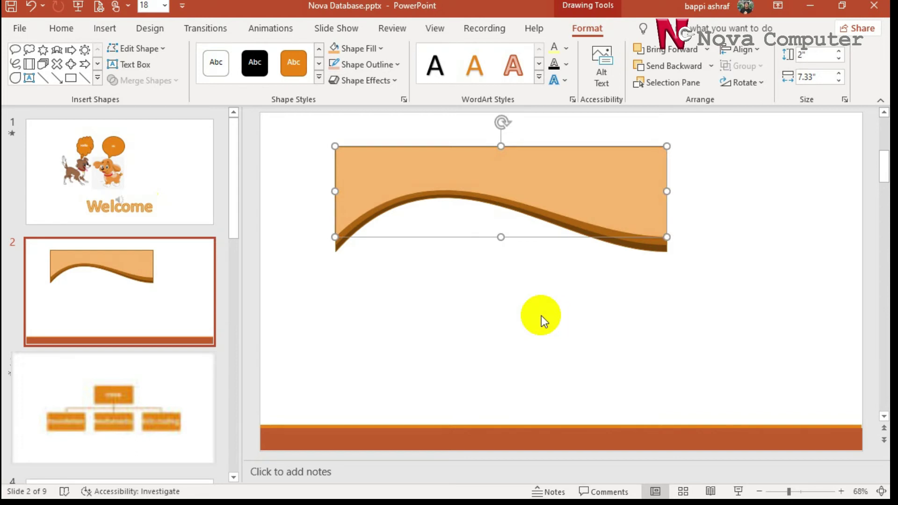
pyautogui.click(369, 48)
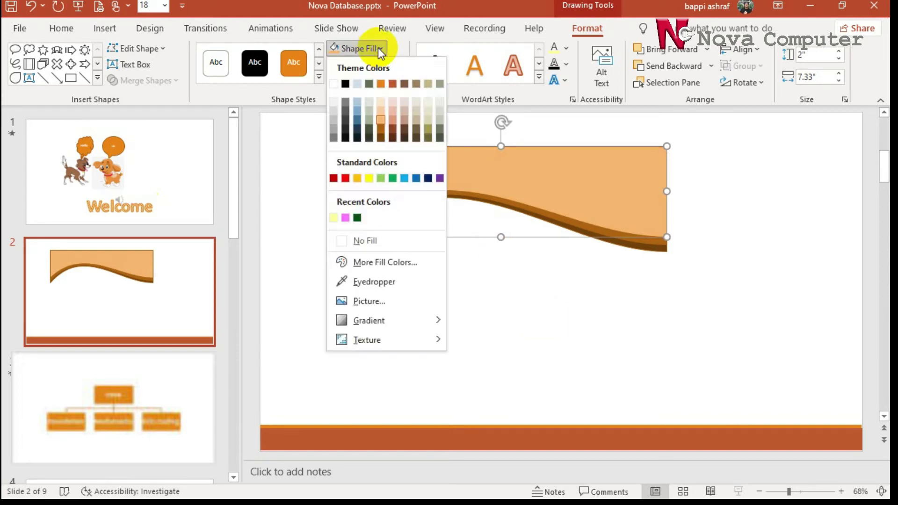
pyautogui.click(381, 113)
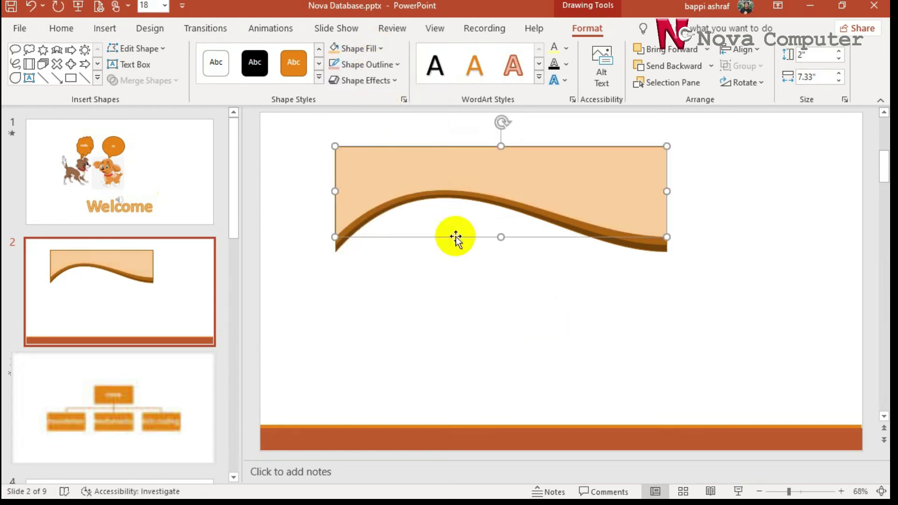
pyautogui.moveTo(501, 237); pyautogui.dragTo(500, 229)
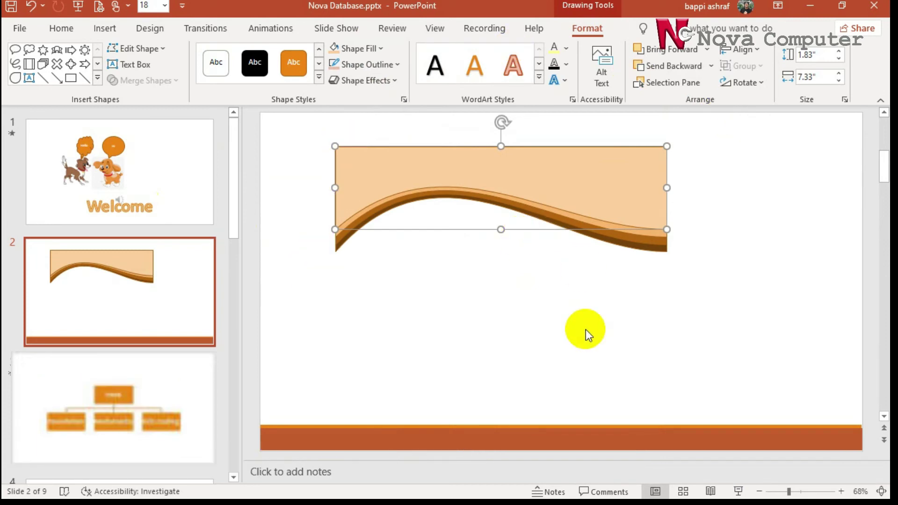
pyautogui.hotkey('ctrl', 'z')
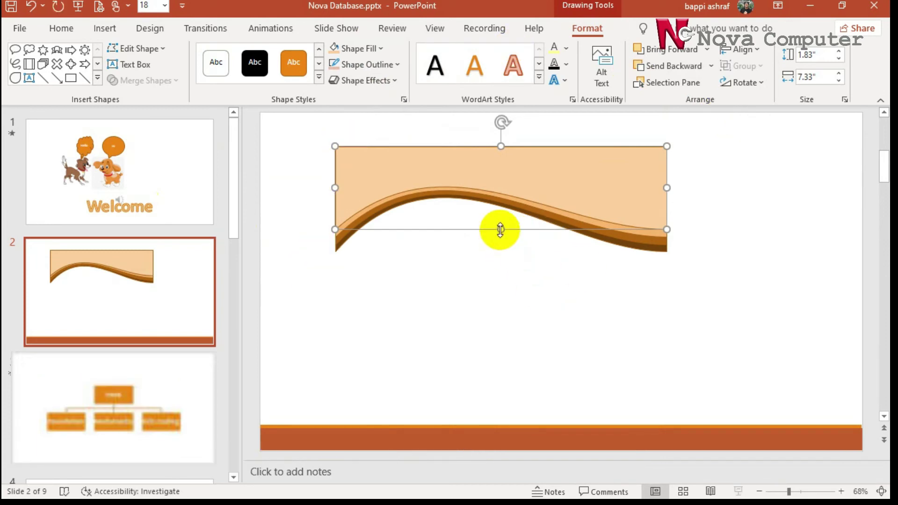
# Shorten the newest wave layer and fill it a paler orange.
pyautogui.moveTo(499, 229); pyautogui.dragTo(498, 218)
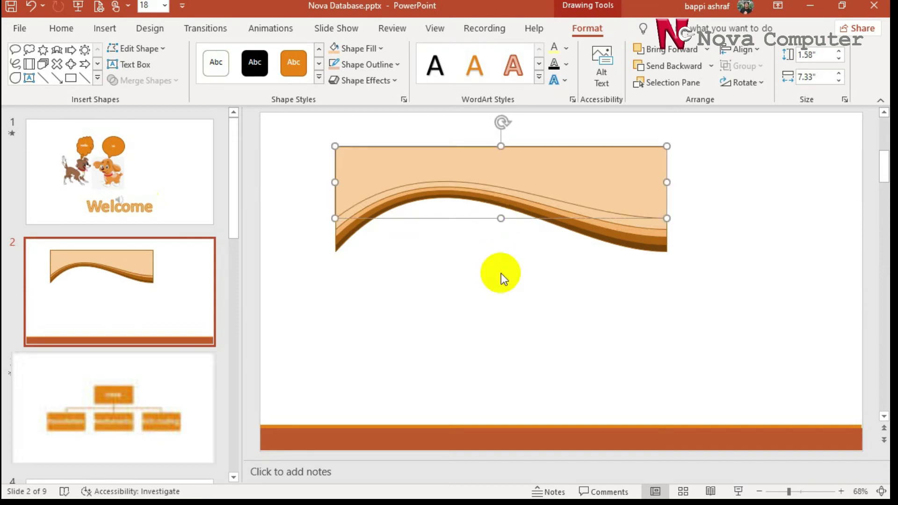
pyautogui.click(376, 49)
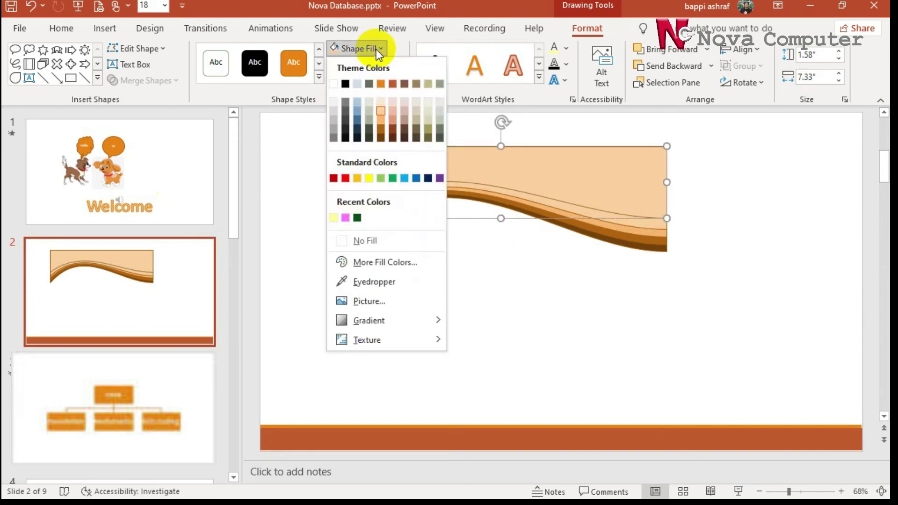
pyautogui.click(381, 101)
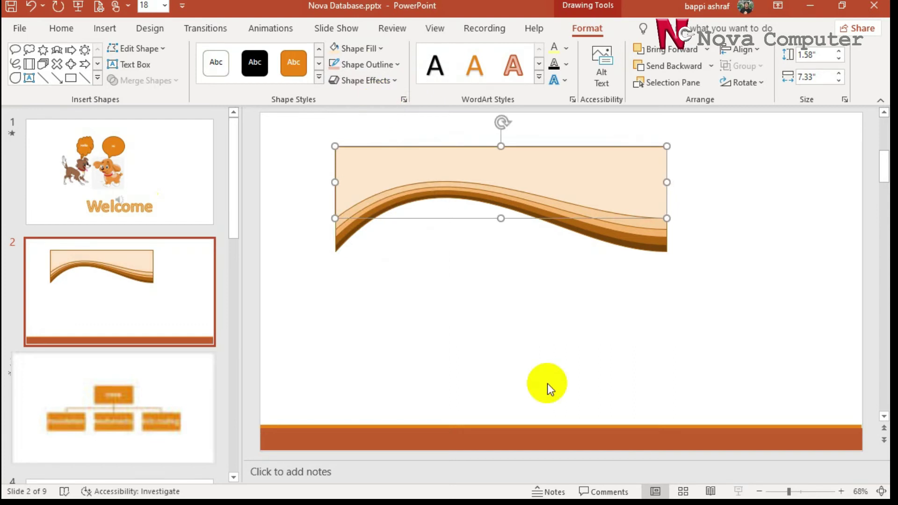
# Shorten the top wave layer to 1.25 inches and fill it pinkish-brown.
pyautogui.moveTo(500, 217); pyautogui.dragTo(500, 202)
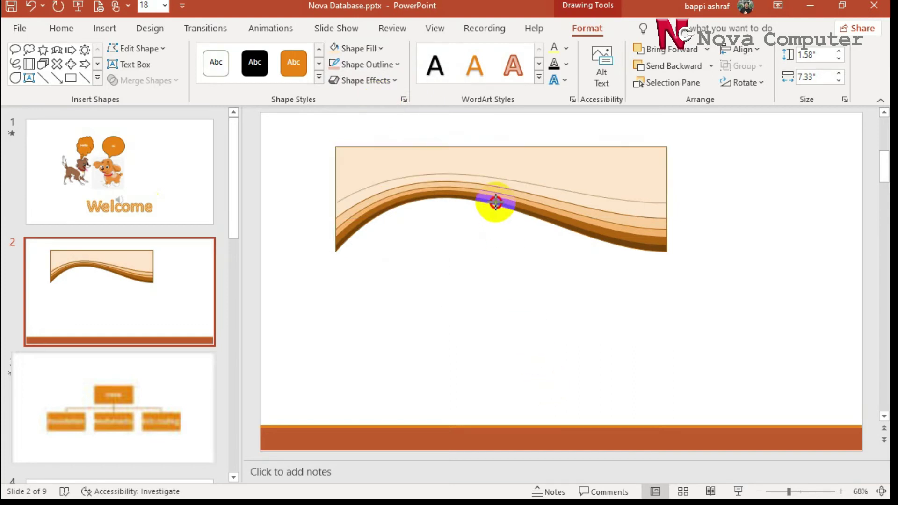
pyautogui.click(381, 49)
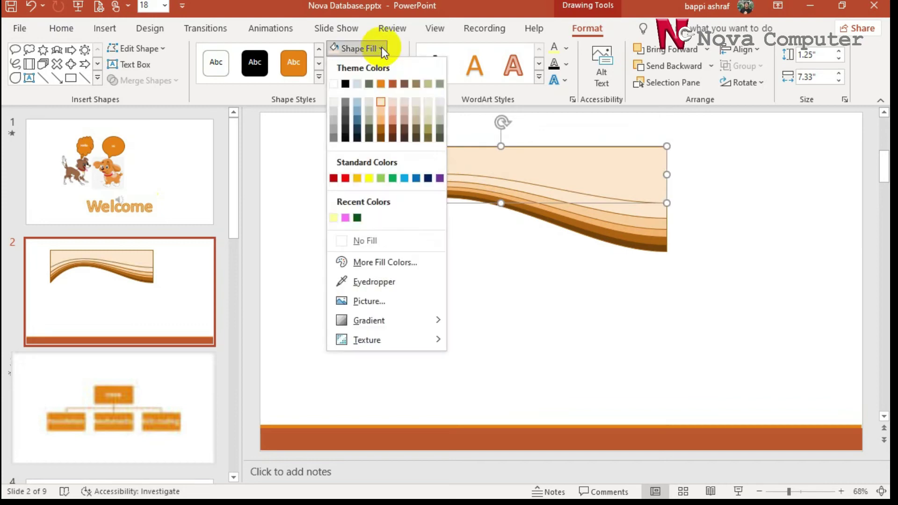
pyautogui.click(403, 110)
pyautogui.click(469, 318)
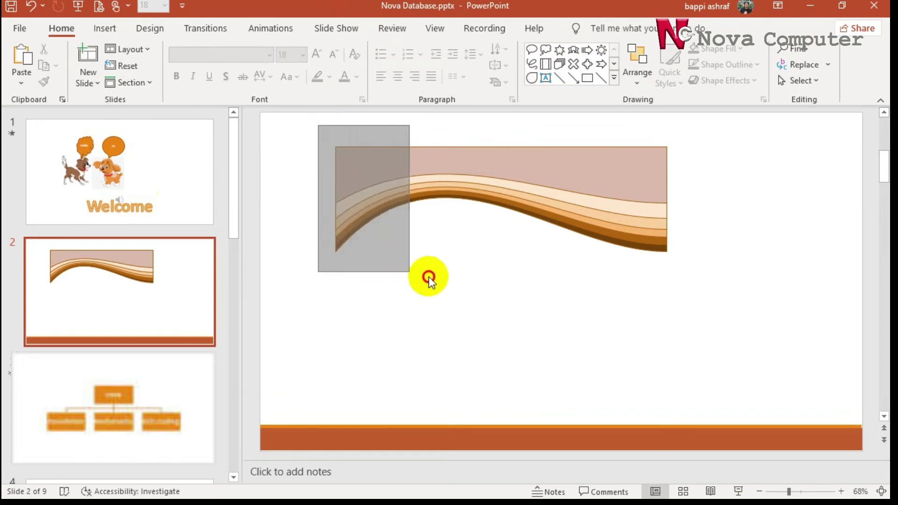
# Select all the wave layers and group them into a single header object.
pyautogui.moveTo(322, 146); pyautogui.dragTo(697, 304)
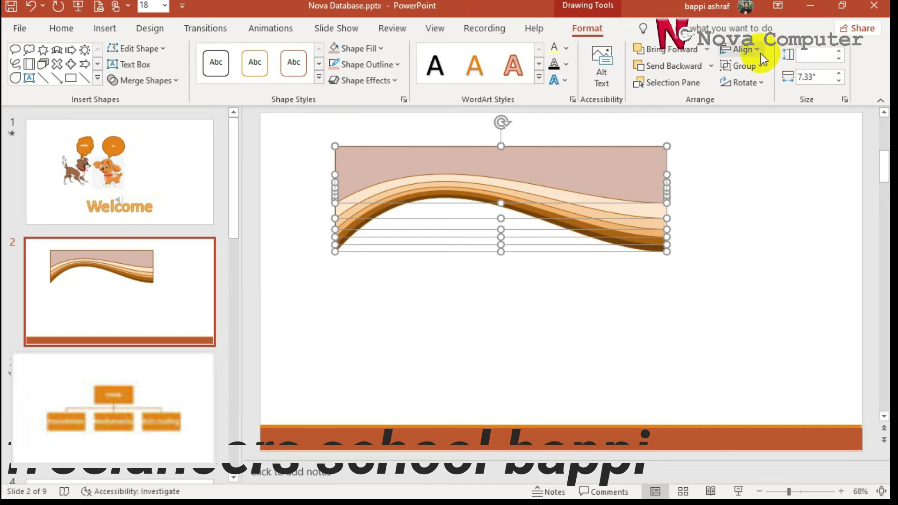
pyautogui.click(744, 66)
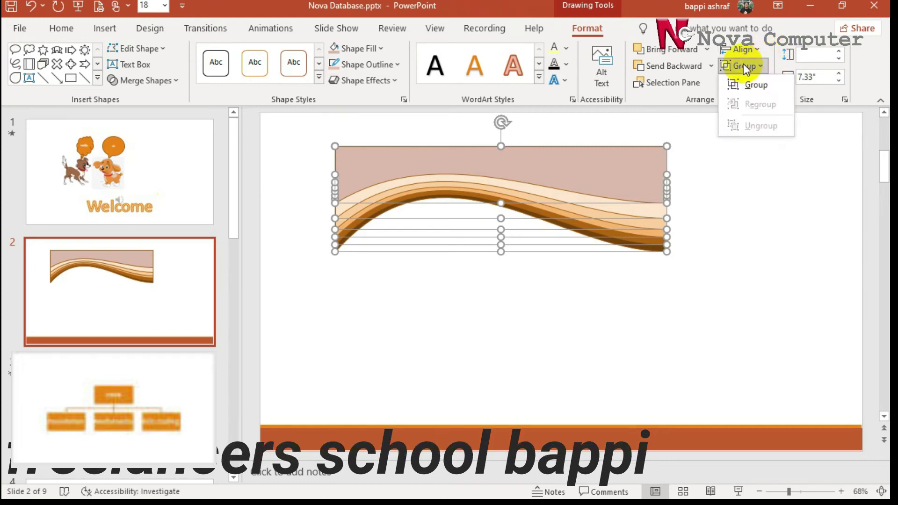
pyautogui.click(752, 80)
pyautogui.click(651, 321)
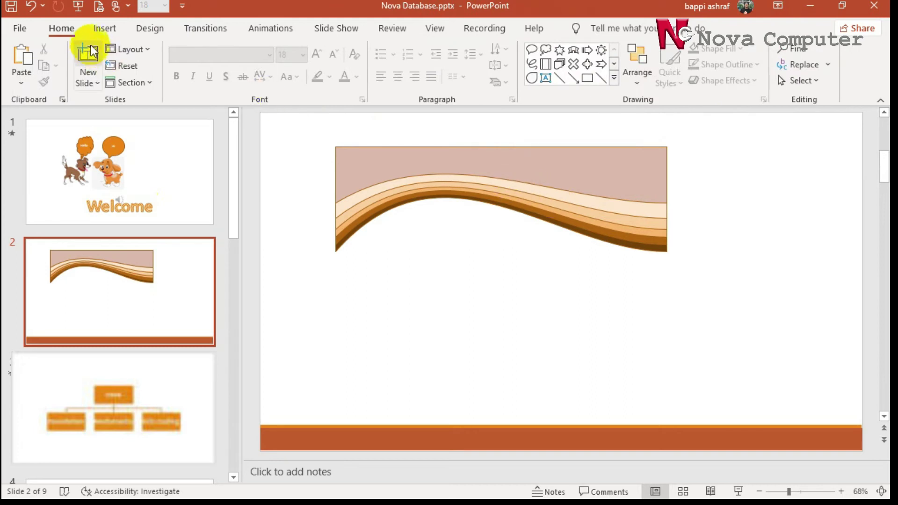
pyautogui.click(105, 28)
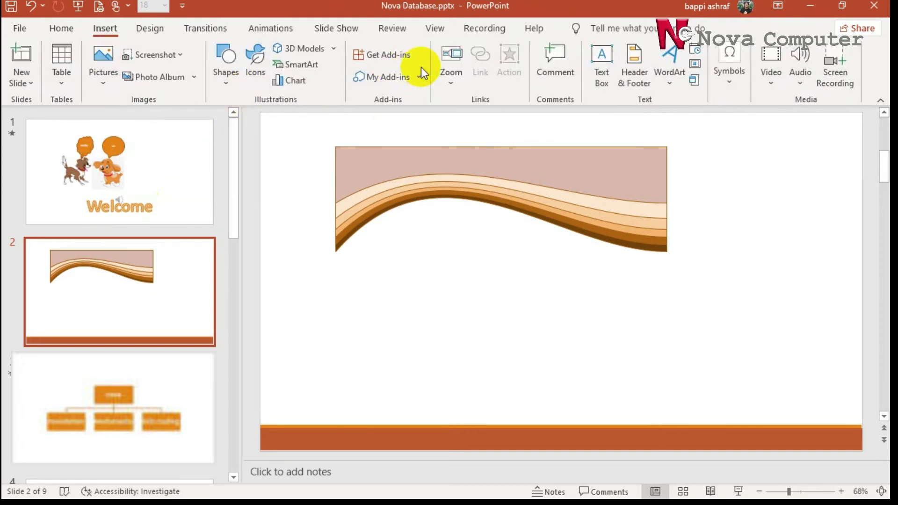
# Draw a text box on the wave banner and type 'NOVA COMPUTER'.
pyautogui.click(598, 62)
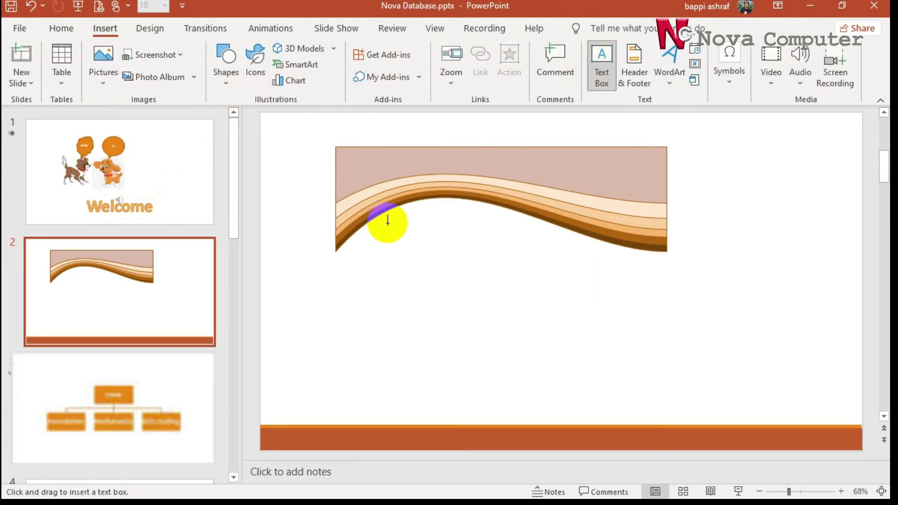
pyautogui.moveTo(377, 218); pyautogui.dragTo(527, 259)
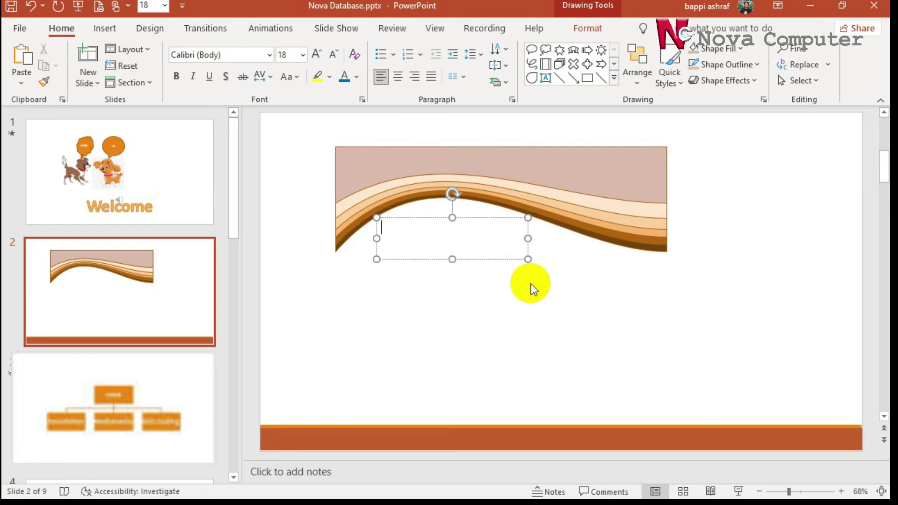
pyautogui.write('NO')
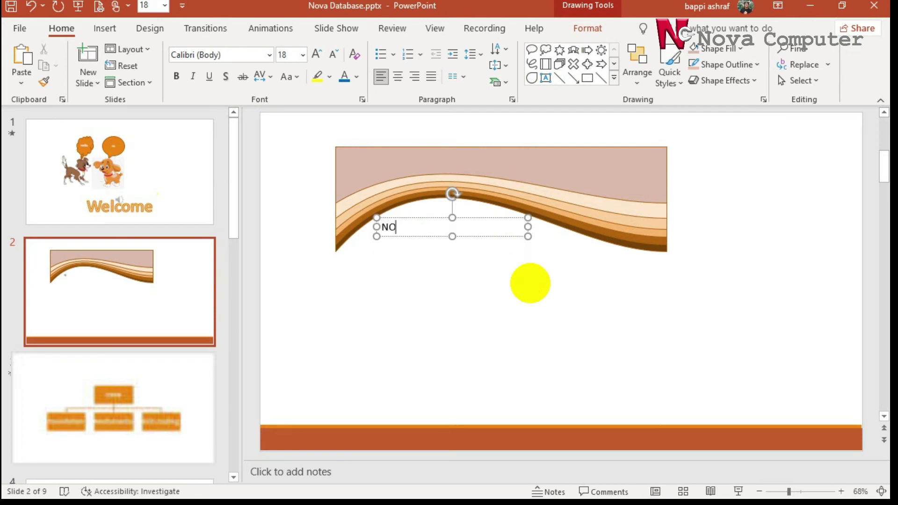
pyautogui.write('VA')
pyautogui.write(' CO')
pyautogui.write('MPUTER')
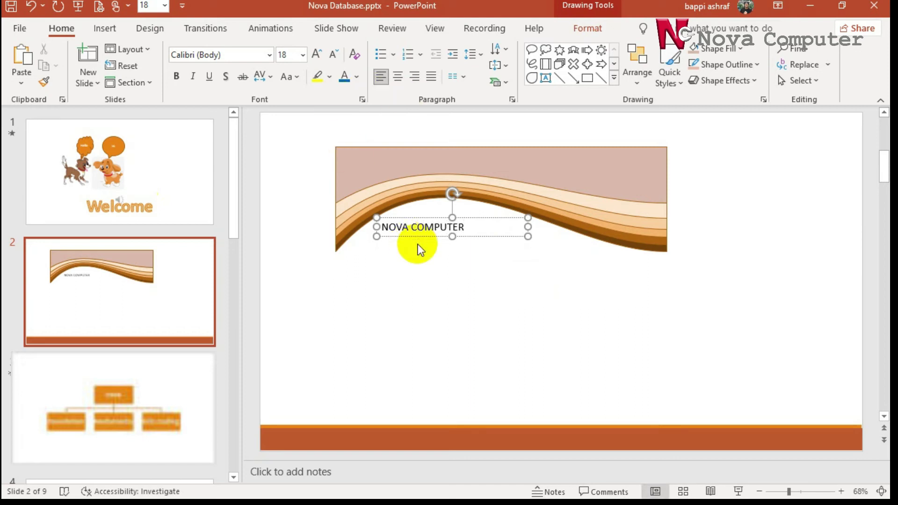
# Set the NOVA COMPUTER text to 24 pt in a dark colour and nudge it up-left.
pyautogui.tripleClick(411, 224)
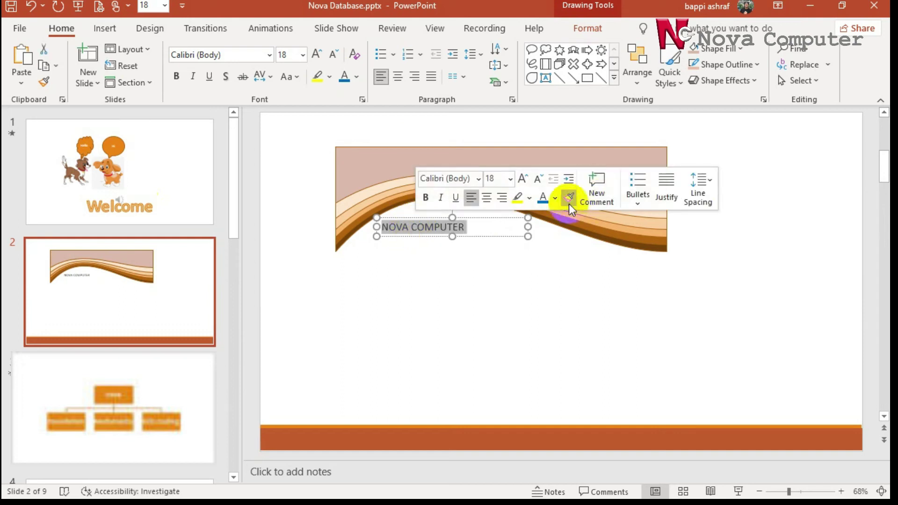
pyautogui.click(510, 179)
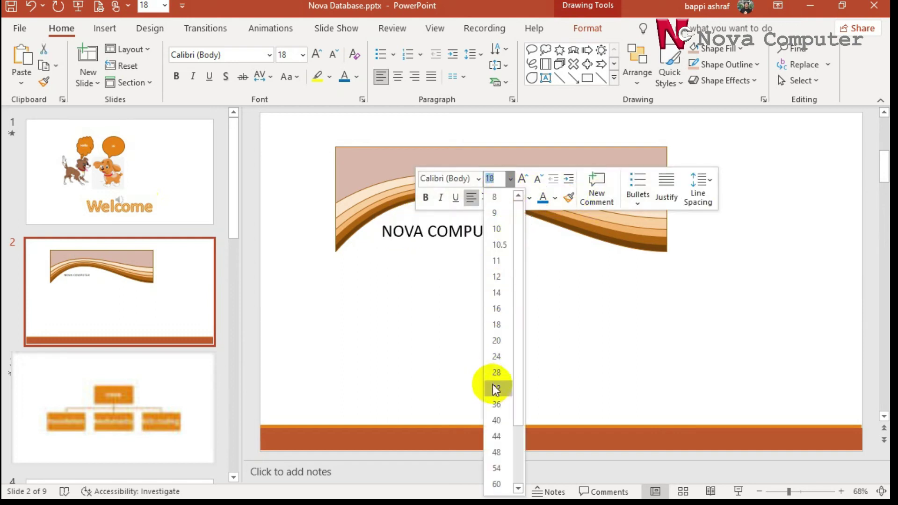
pyautogui.click(496, 357)
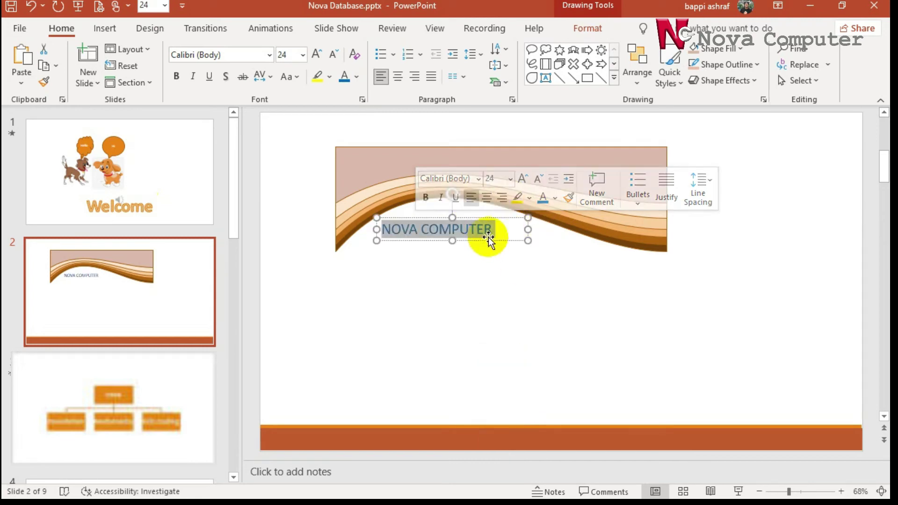
pyautogui.click(555, 198)
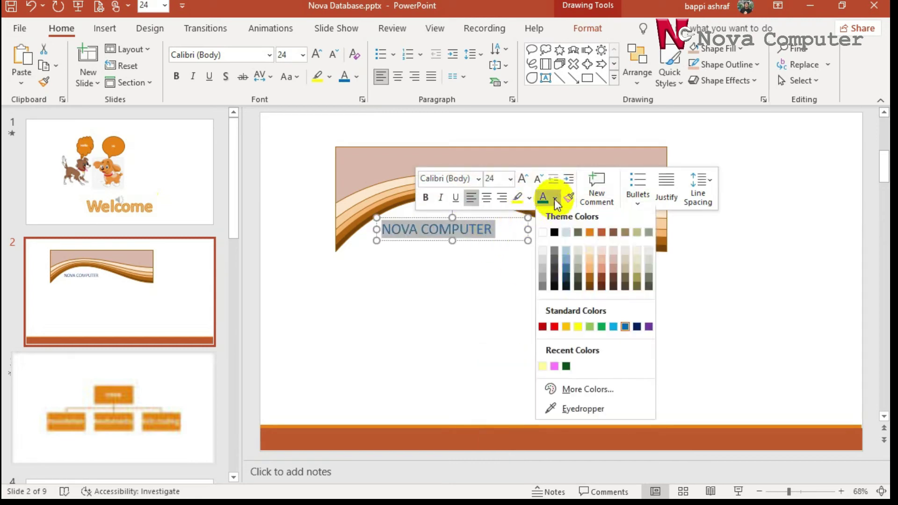
pyautogui.click(568, 281)
pyautogui.click(506, 294)
pyautogui.click(454, 228)
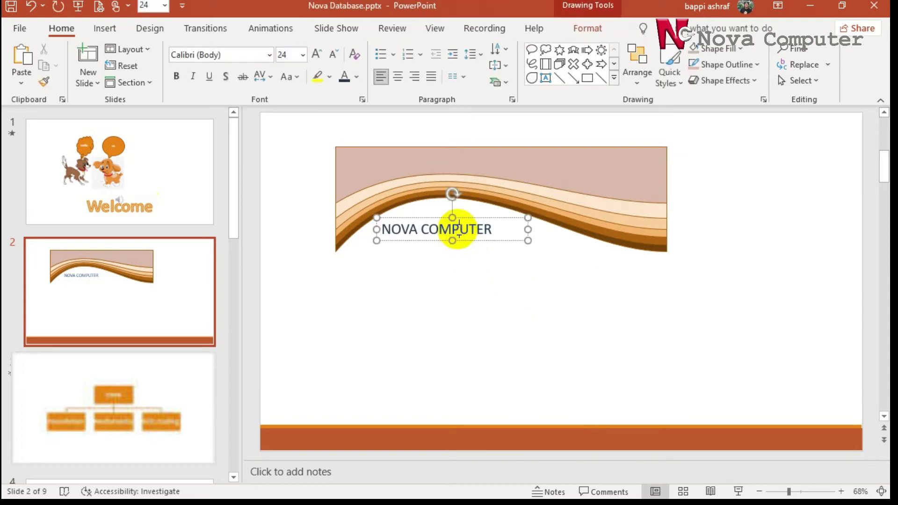
pyautogui.moveTo(461, 217); pyautogui.dragTo(454, 214)
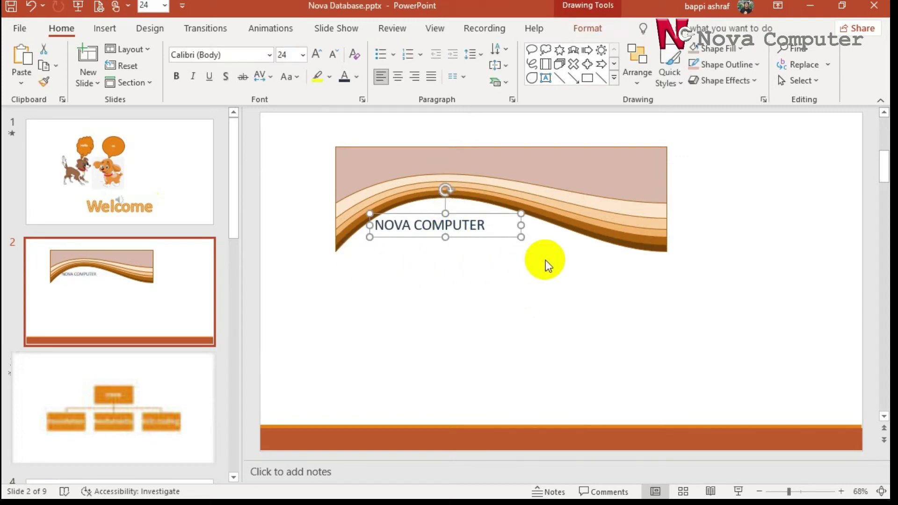
pyautogui.click(738, 302)
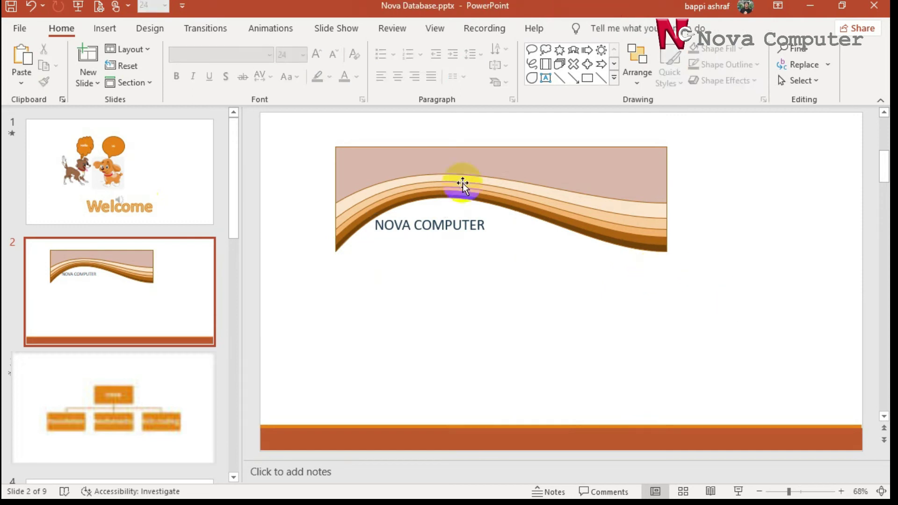
# Group the NOVA COMPUTER text box with the wave banner.
pyautogui.click(446, 173)
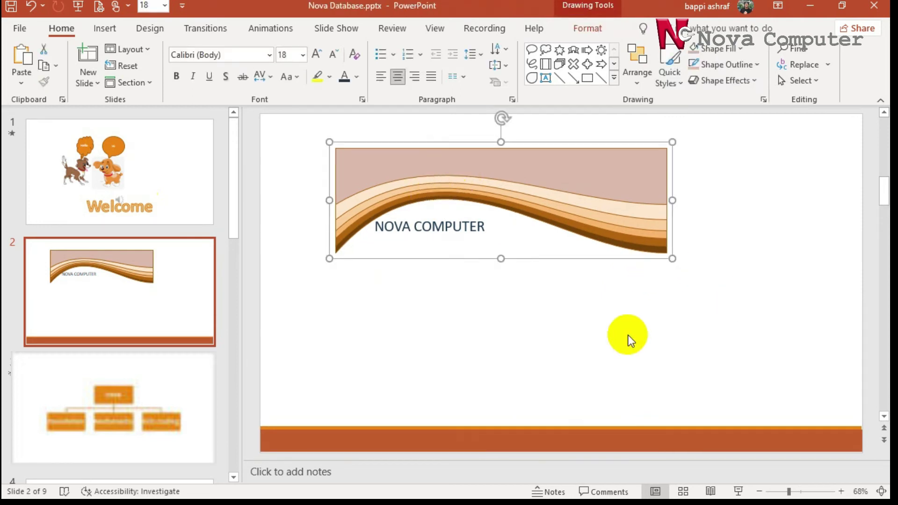
pyautogui.click(461, 226)
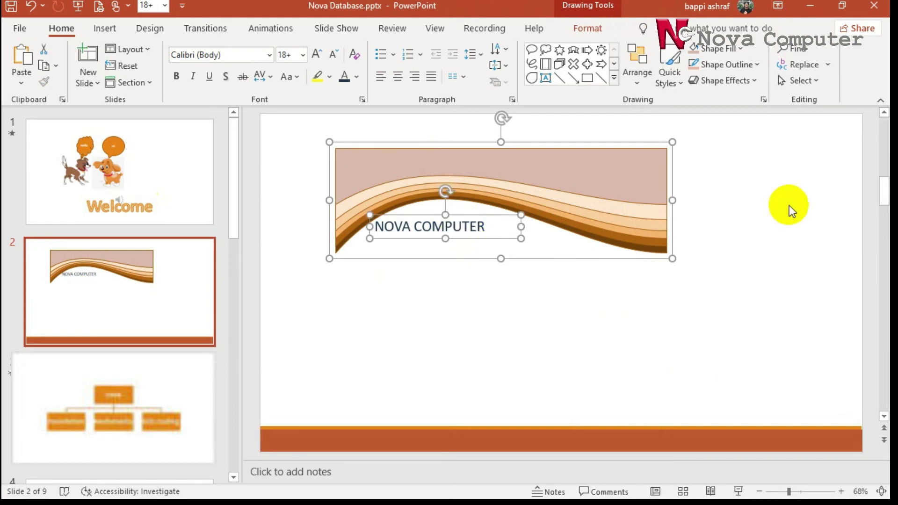
pyautogui.click(587, 28)
pyautogui.click(766, 67)
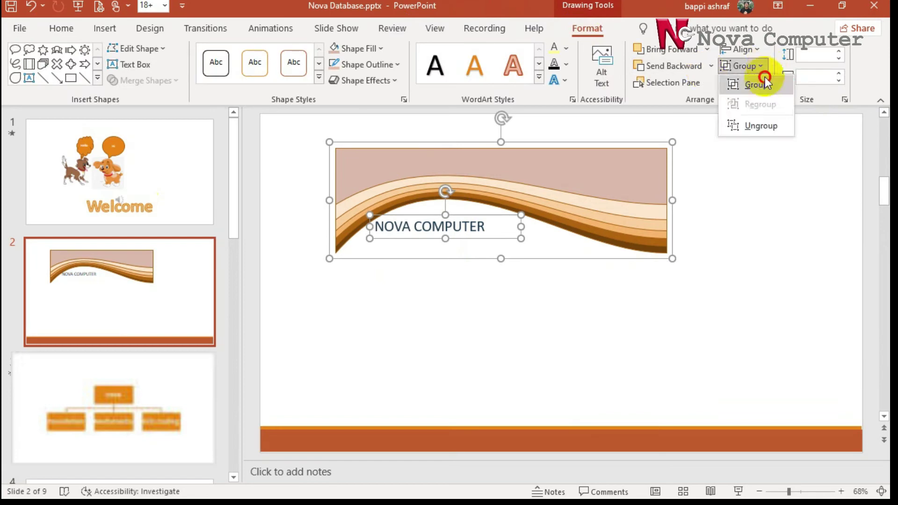
pyautogui.click(756, 84)
# Move the grouped banner down to sit just above the bottom orange bar.
pyautogui.click(535, 201)
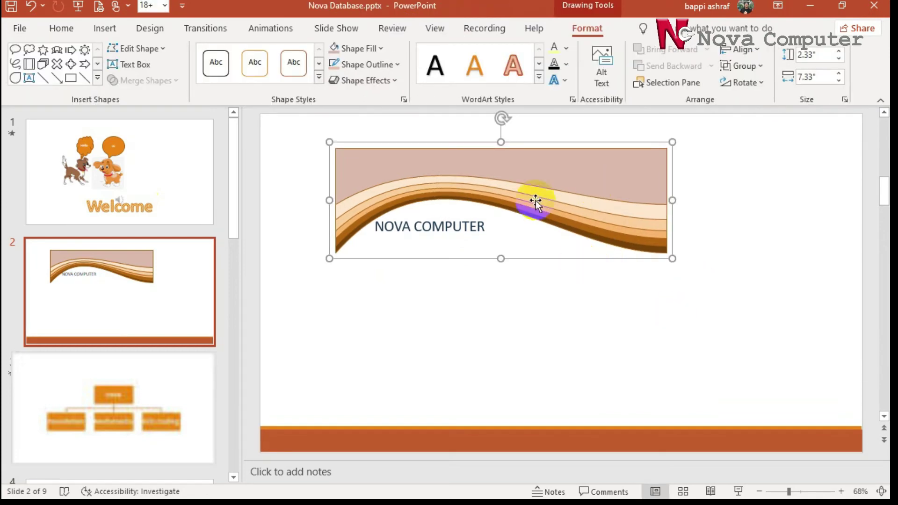
pyautogui.moveTo(535, 180); pyautogui.dragTo(535, 209)
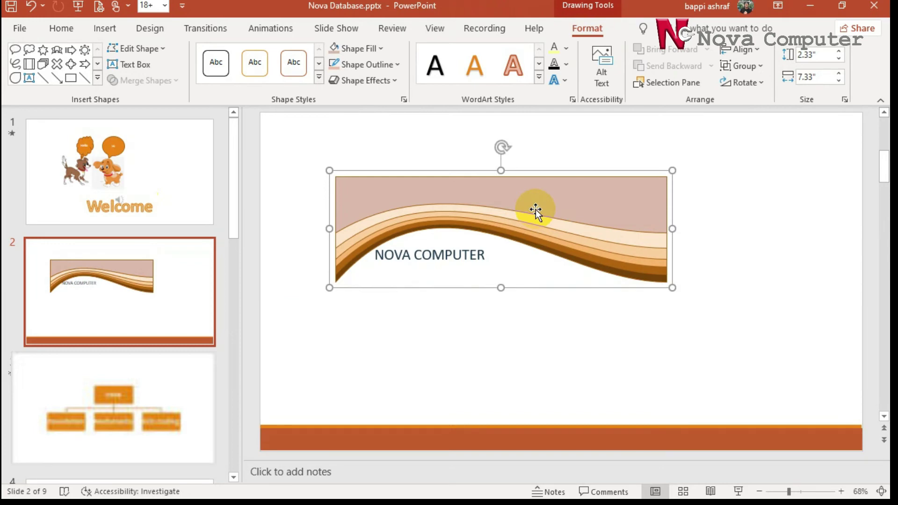
pyautogui.moveTo(535, 209); pyautogui.dragTo(537, 353)
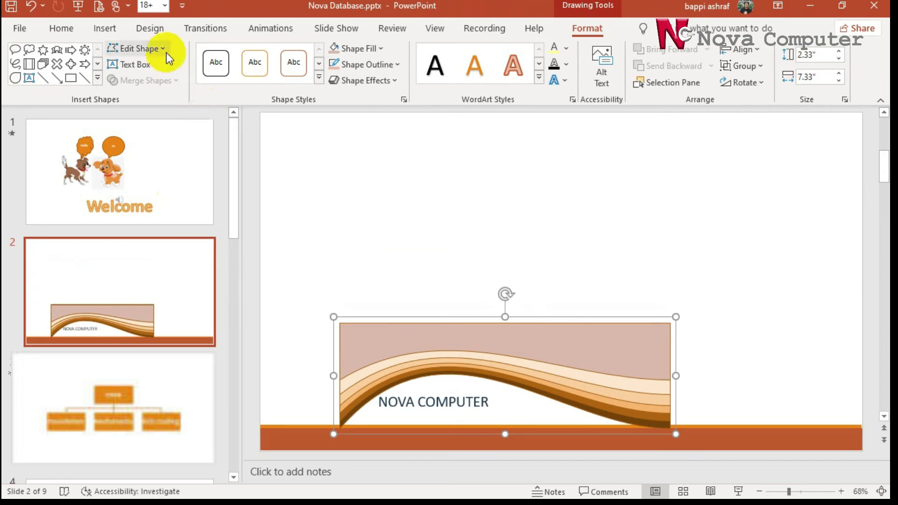
# Draw a new orange rectangle above the banner.
pyautogui.click(94, 30)
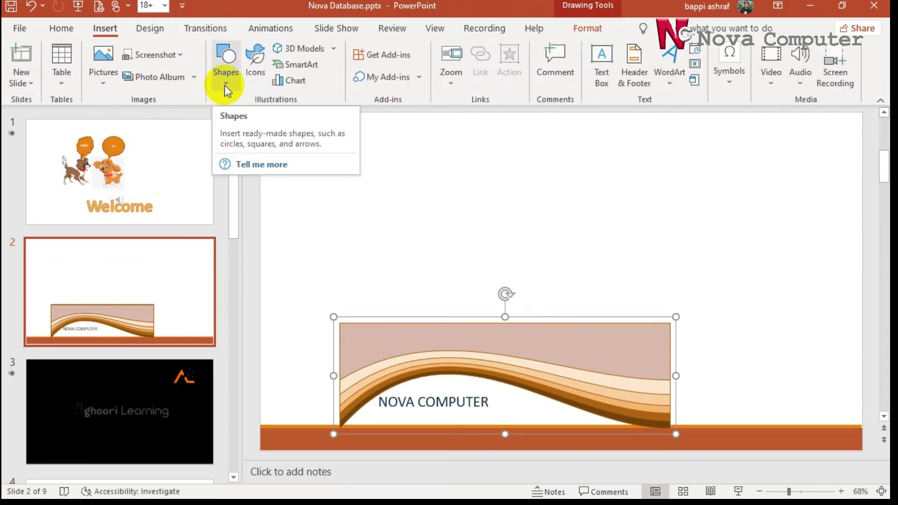
pyautogui.click(225, 85)
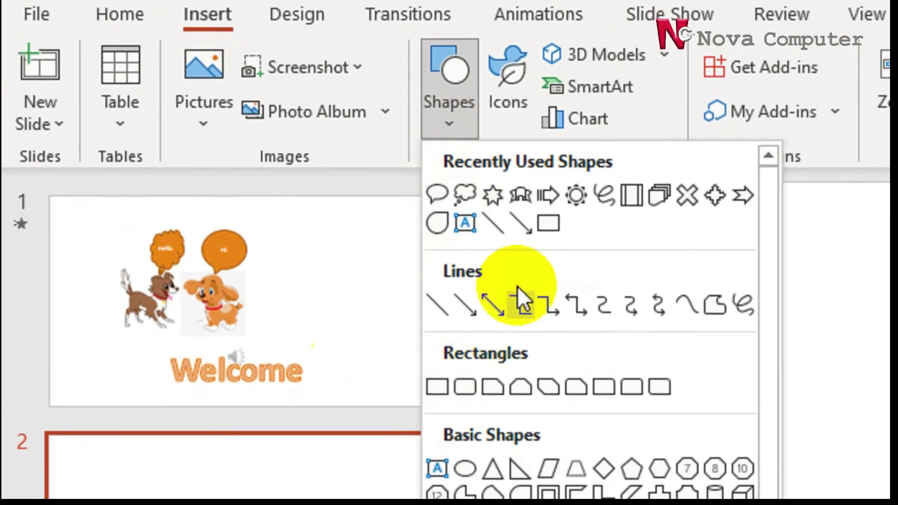
pyautogui.click(545, 223)
pyautogui.moveTo(743, 251); pyautogui.dragTo(729, 405)
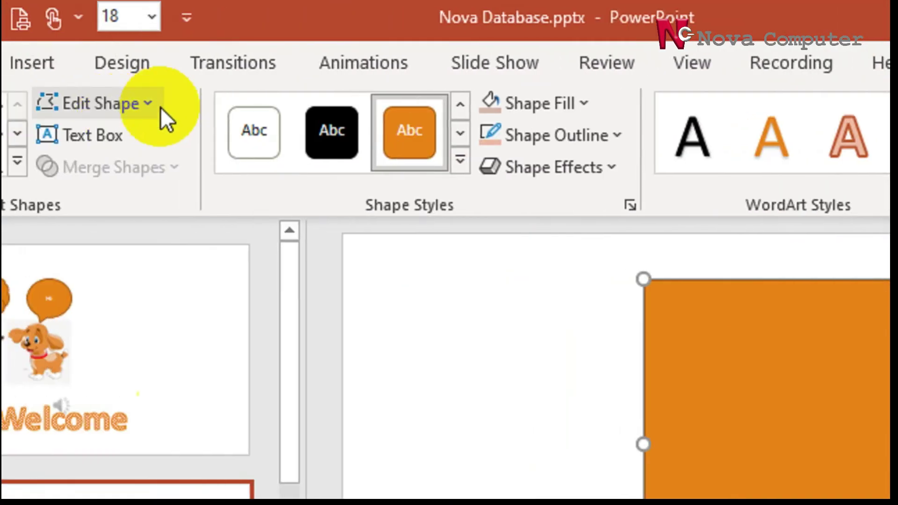
# Enter Edit Points and bend the rectangle's bottom edge into a curve.
pyautogui.click(201, 104)
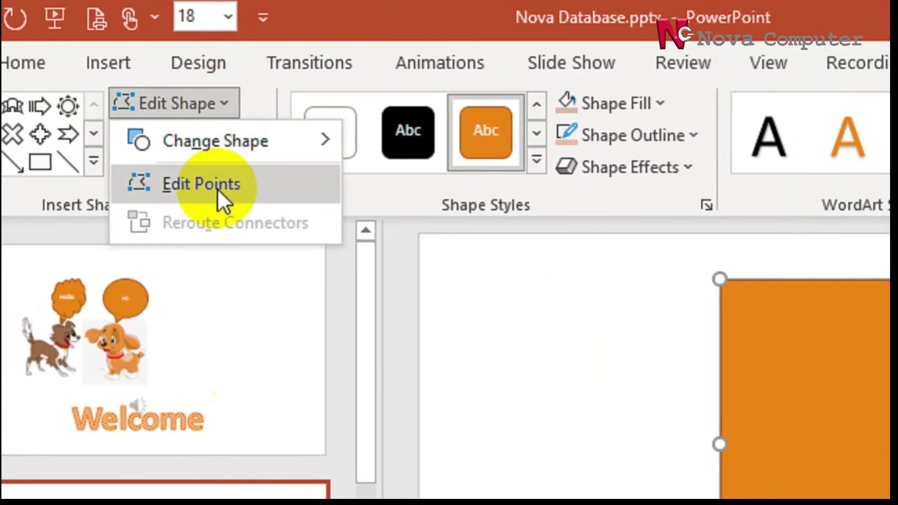
pyautogui.click(223, 188)
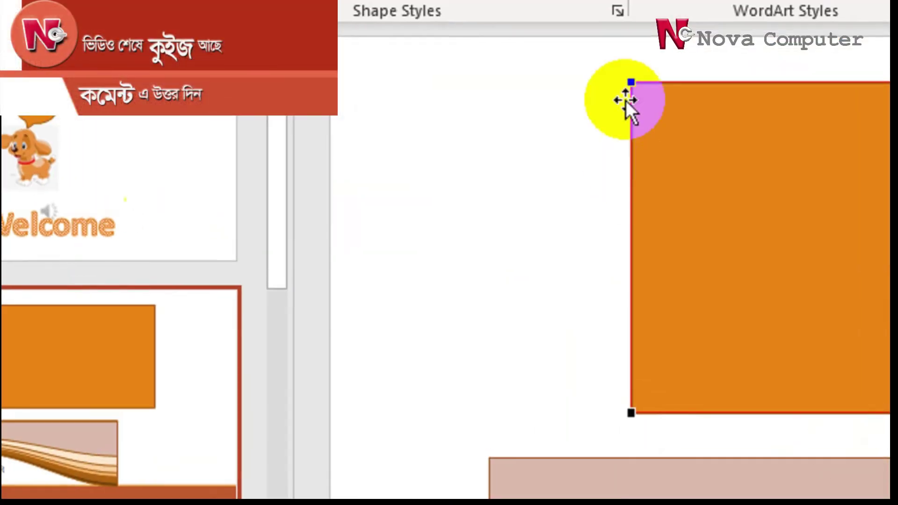
pyautogui.click(628, 121)
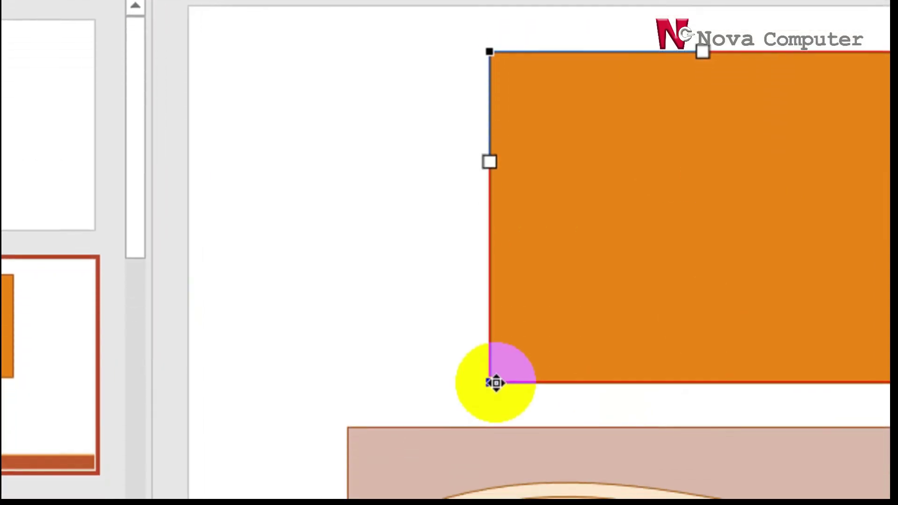
pyautogui.click(495, 382)
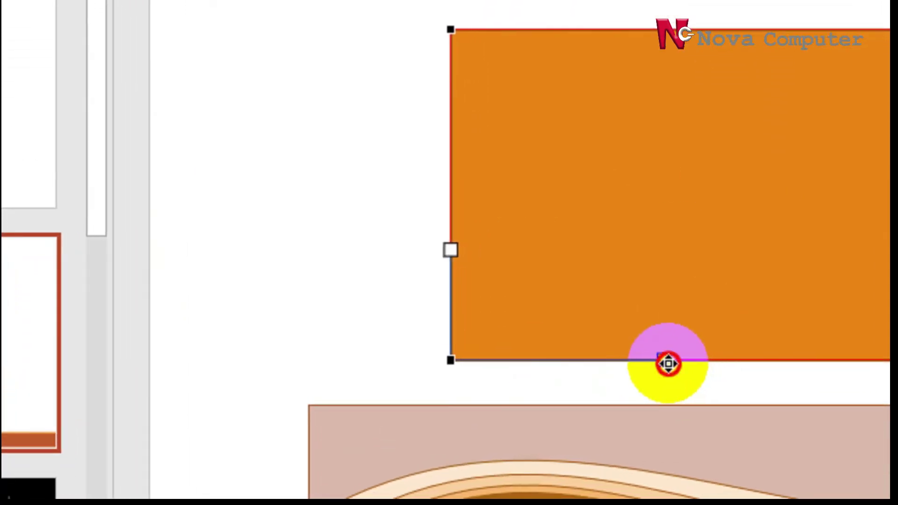
pyautogui.moveTo(667, 364); pyautogui.dragTo(667, 225)
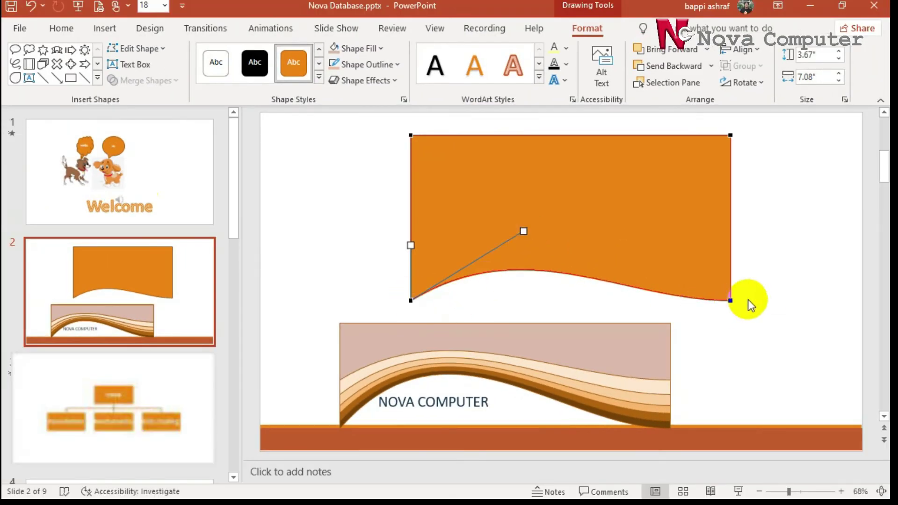
pyautogui.click(729, 301)
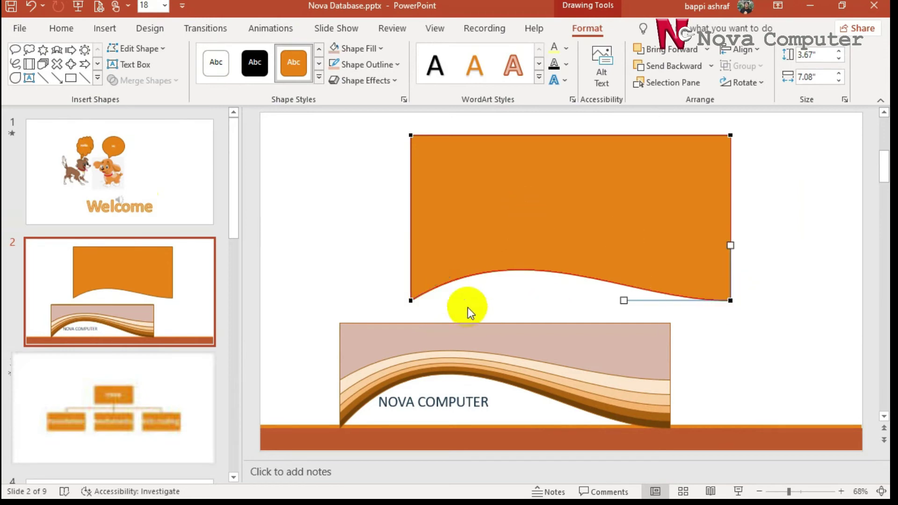
pyautogui.click(411, 300)
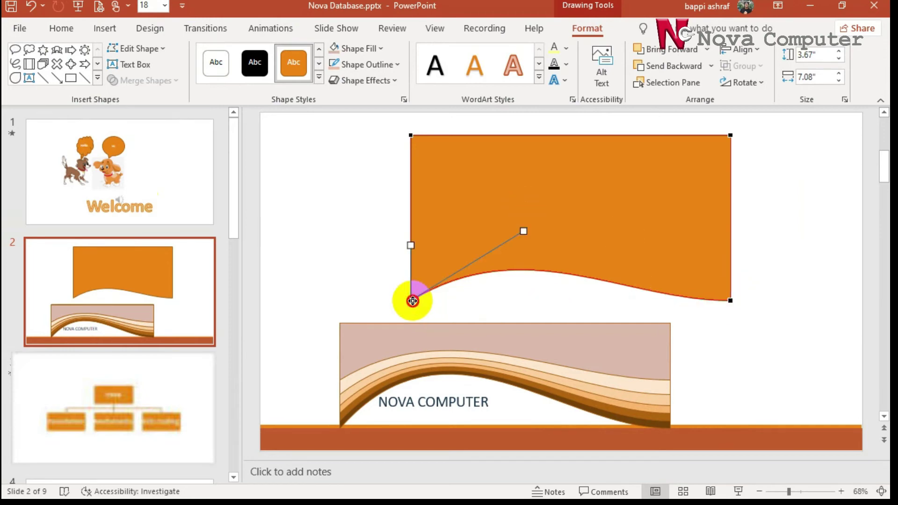
# Add two points to the bottom curve and pull one up into a hump.
pyautogui.rightClick(540, 270)
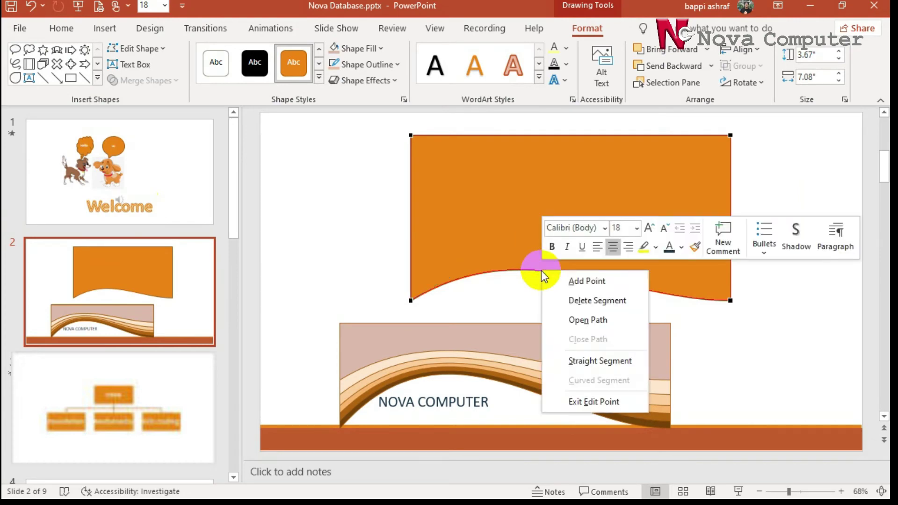
pyautogui.click(580, 282)
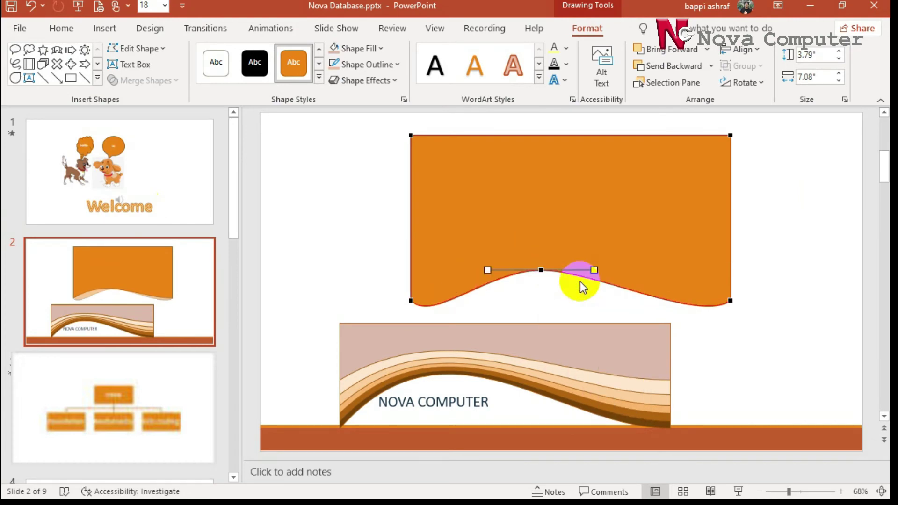
pyautogui.rightClick(629, 290)
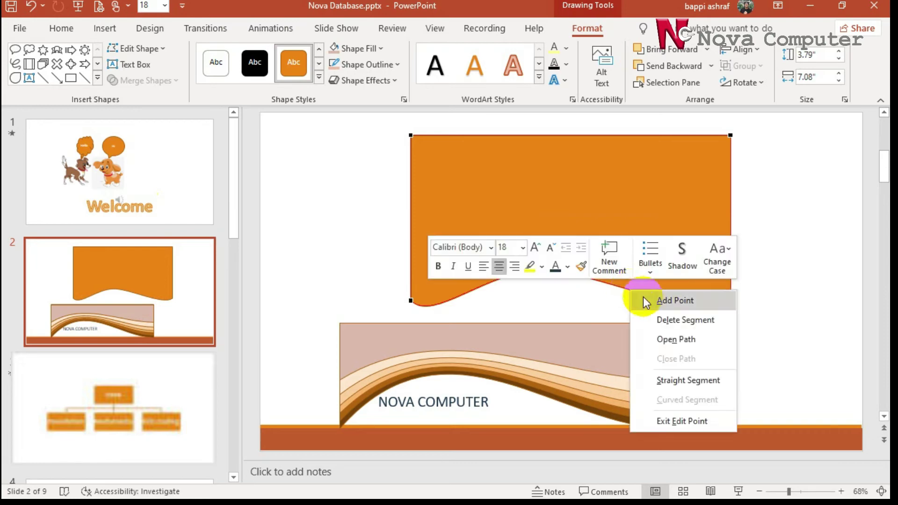
pyautogui.click(673, 301)
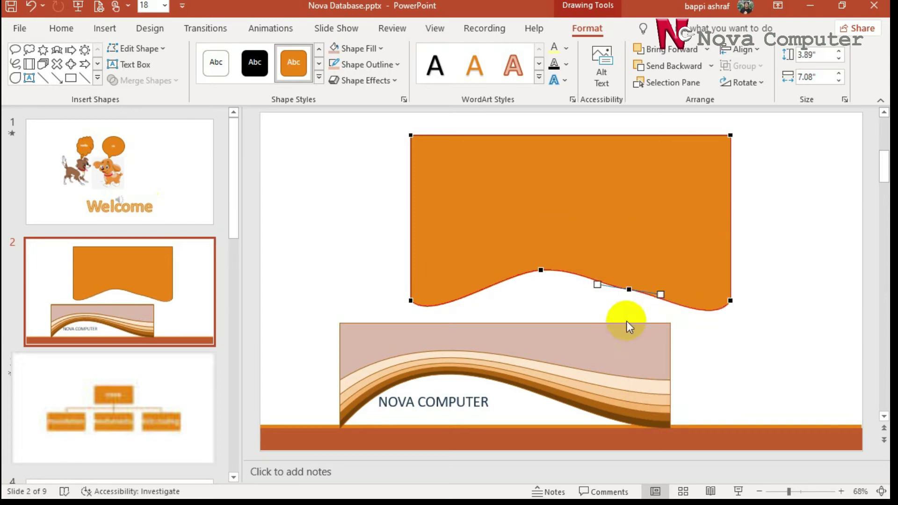
pyautogui.click(660, 295)
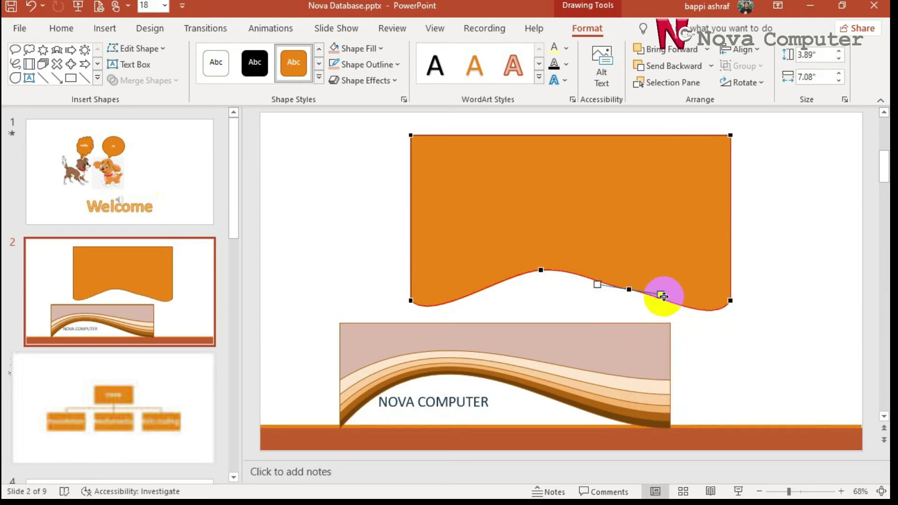
pyautogui.moveTo(660, 294); pyautogui.dragTo(658, 235)
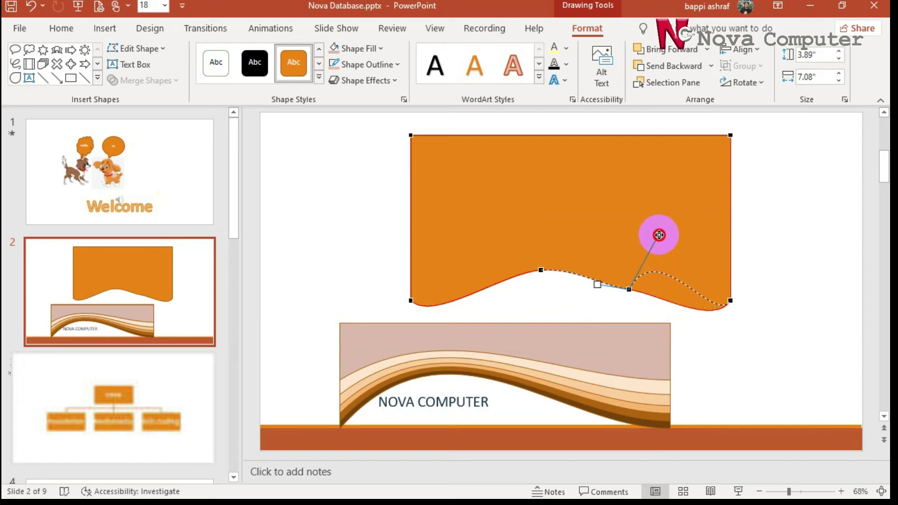
# Adjust the left curve handles to raise a peak near the centre.
pyautogui.click(541, 269)
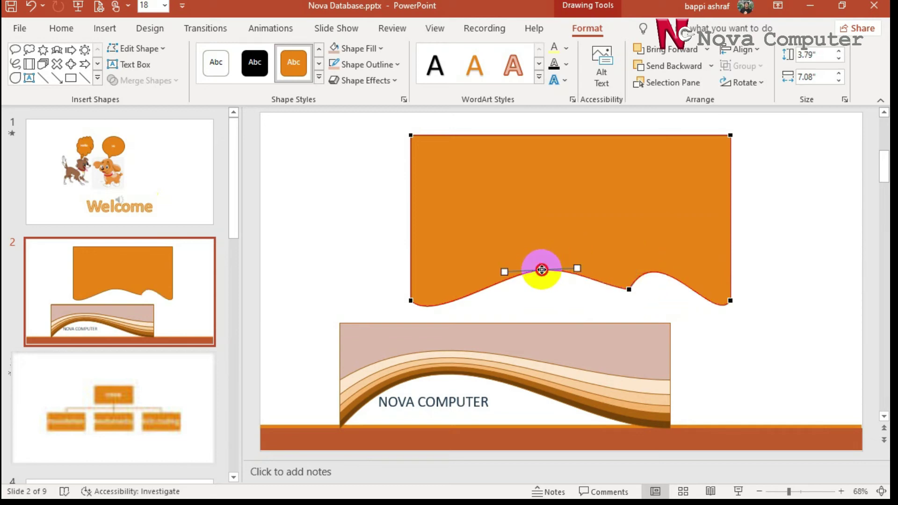
pyautogui.moveTo(505, 267); pyautogui.dragTo(483, 241)
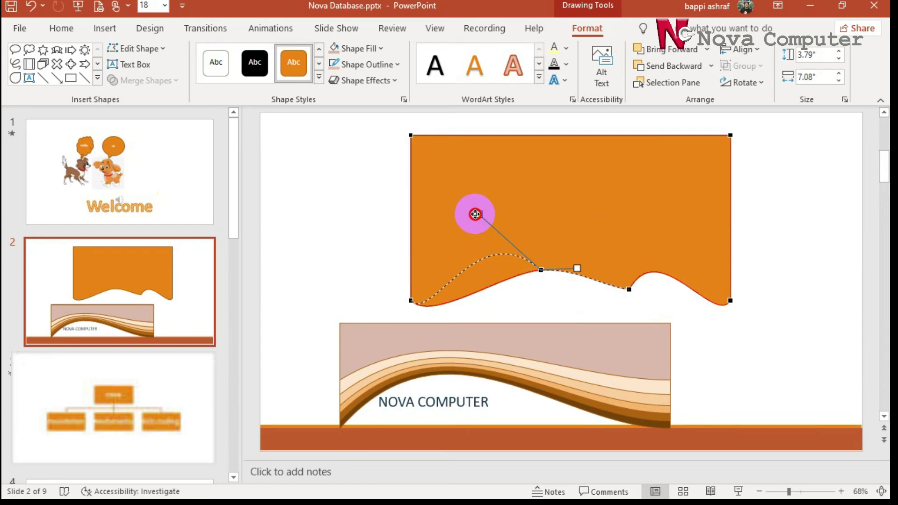
pyautogui.moveTo(475, 214); pyautogui.dragTo(454, 247)
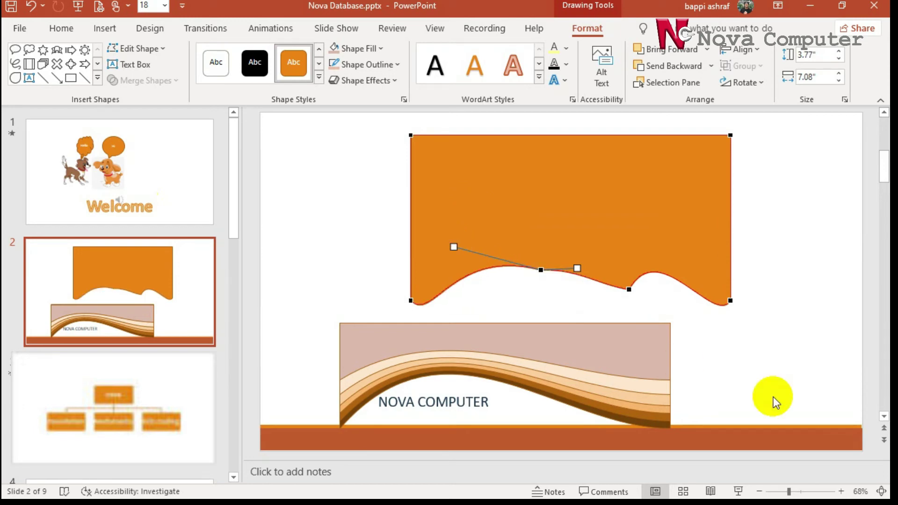
pyautogui.moveTo(577, 268); pyautogui.dragTo(548, 229)
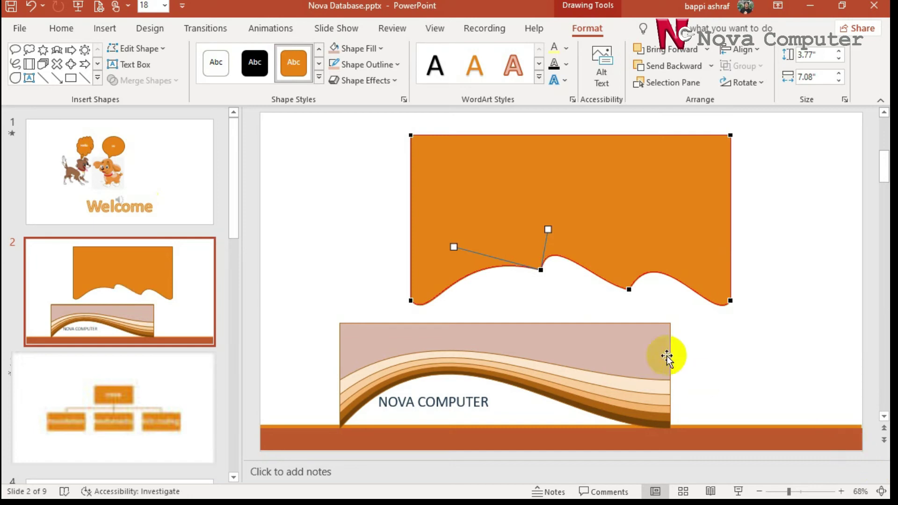
pyautogui.click(564, 268)
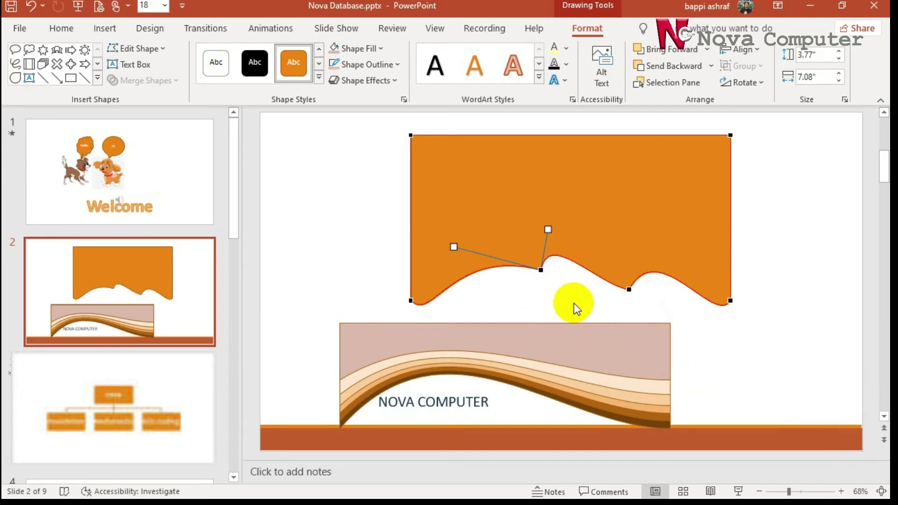
pyautogui.click(573, 303)
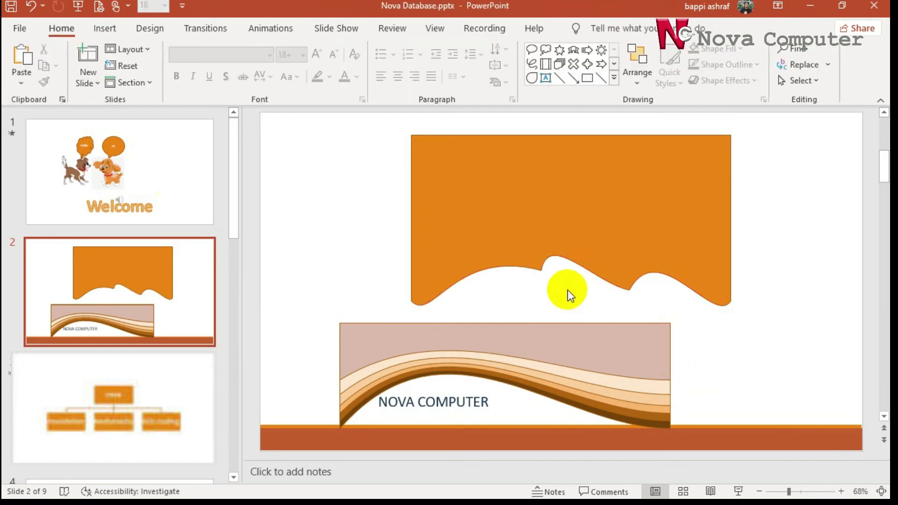
# Enter Edit Points on the orange header and inspect the peak vertex's options without changes.
pyautogui.click(530, 242)
pyautogui.doubleClick(633, 282)
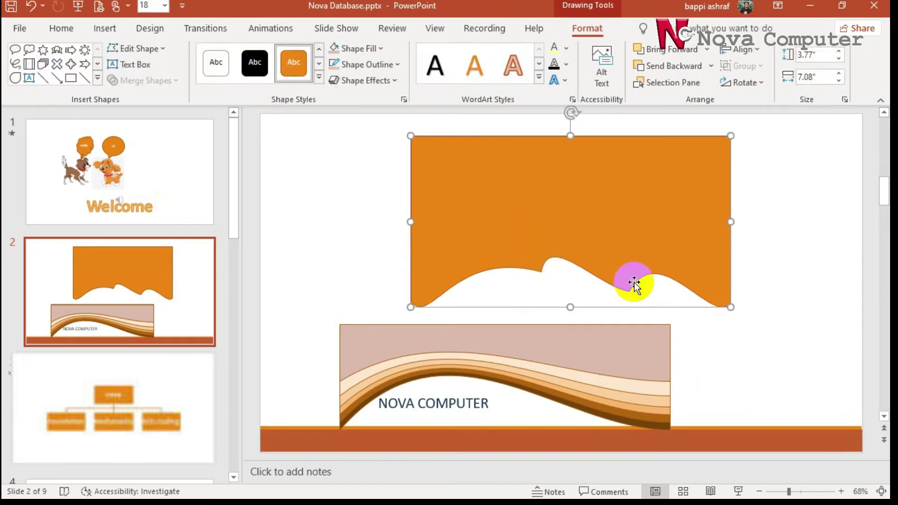
pyautogui.click(164, 49)
pyautogui.click(151, 88)
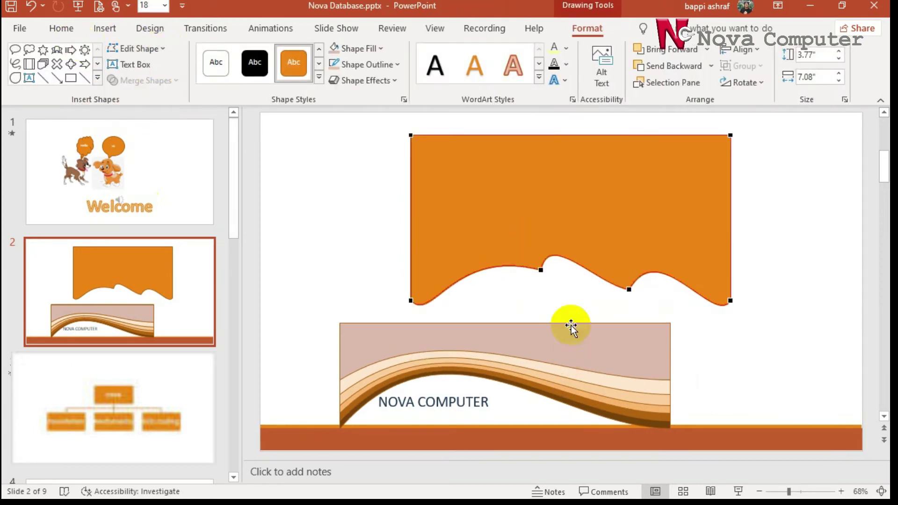
pyautogui.click(541, 274)
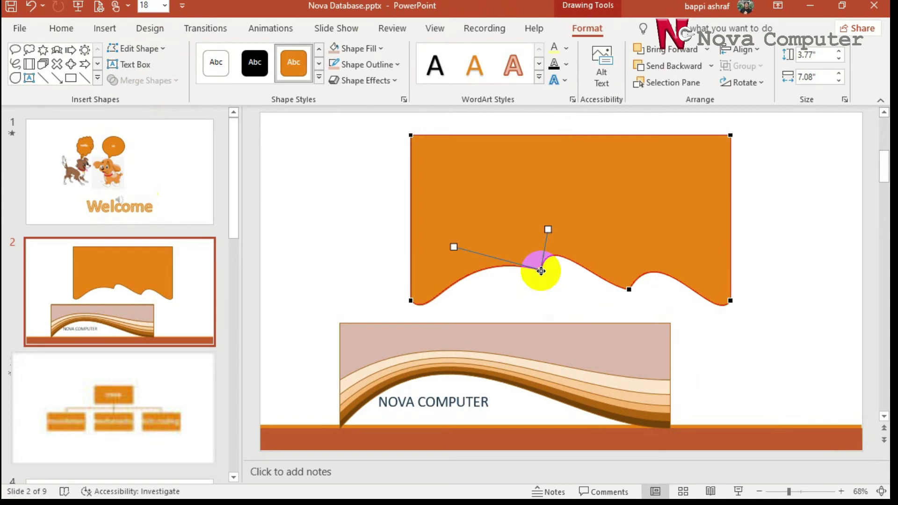
pyautogui.rightClick(541, 271)
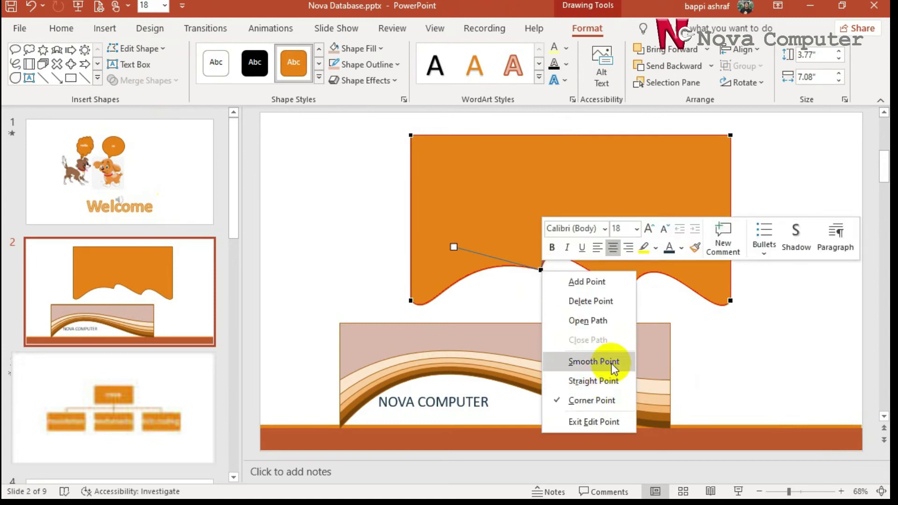
pyautogui.click(798, 340)
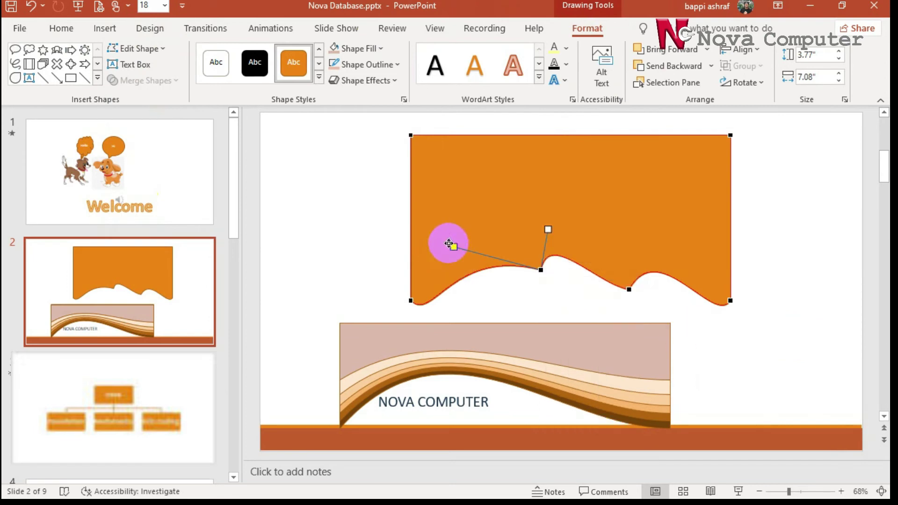
pyautogui.click(569, 261)
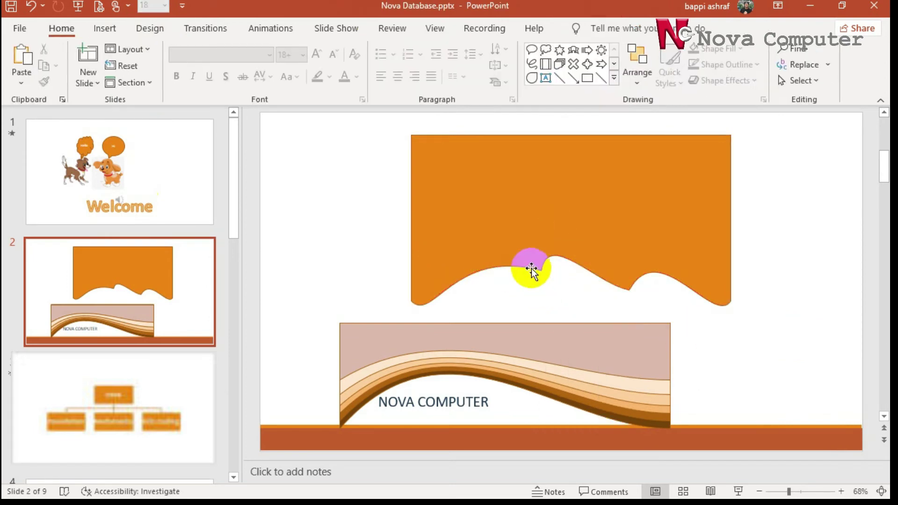
# Make the peak vertex a smooth point and stretch its curve toward the lower right.
pyautogui.click(540, 270)
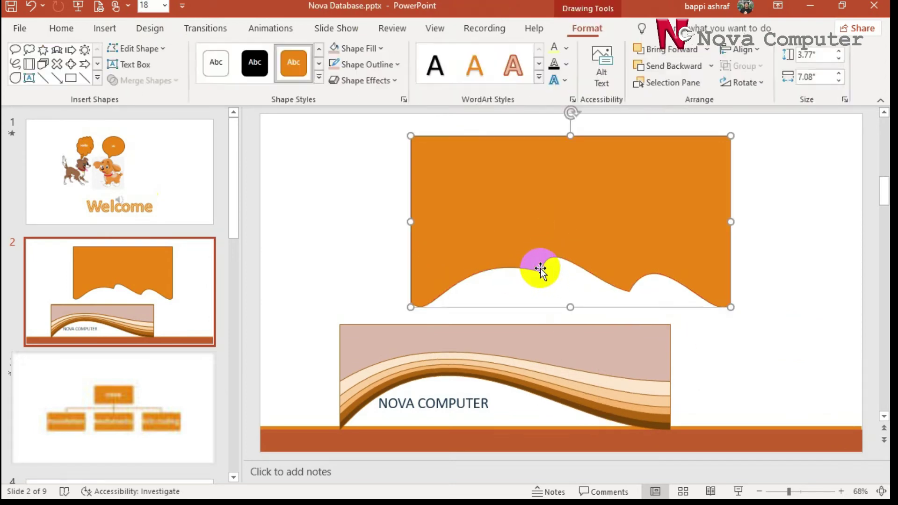
pyautogui.click(164, 48)
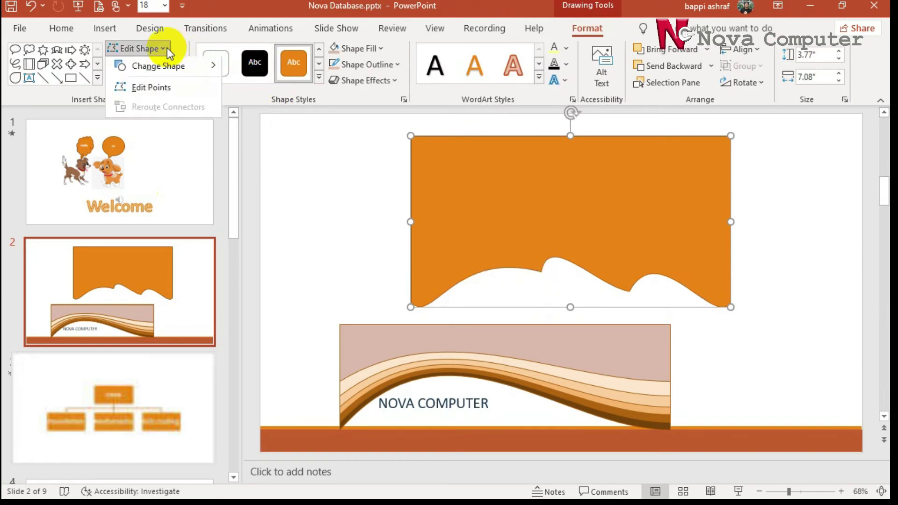
pyautogui.click(150, 88)
pyautogui.click(541, 271)
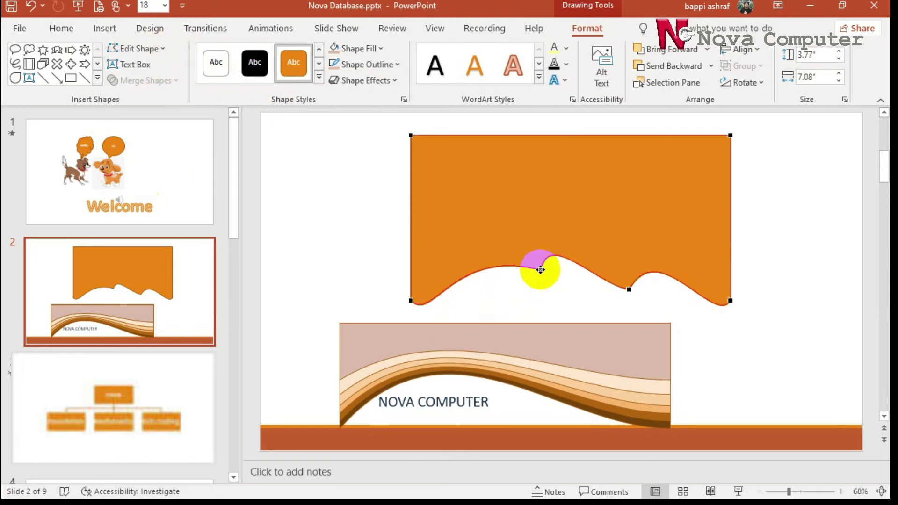
pyautogui.rightClick(540, 270)
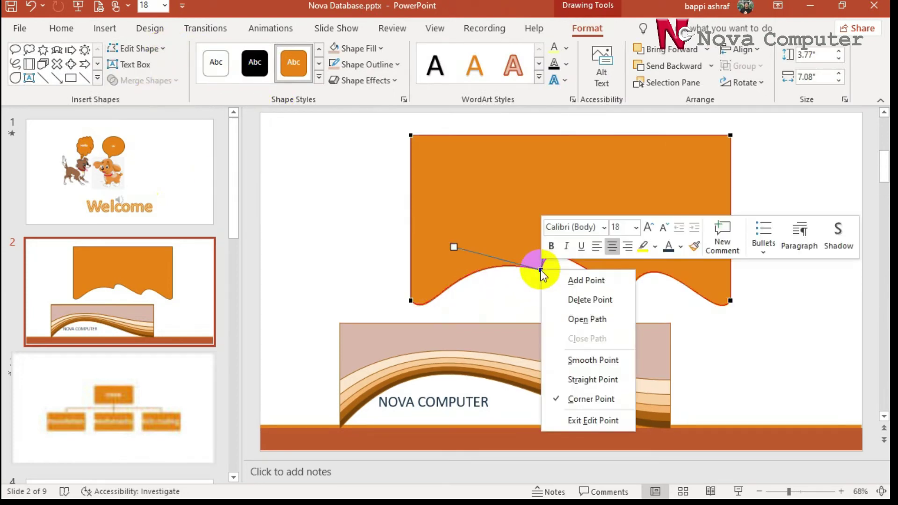
pyautogui.click(597, 360)
pyautogui.moveTo(520, 267); pyautogui.dragTo(609, 295)
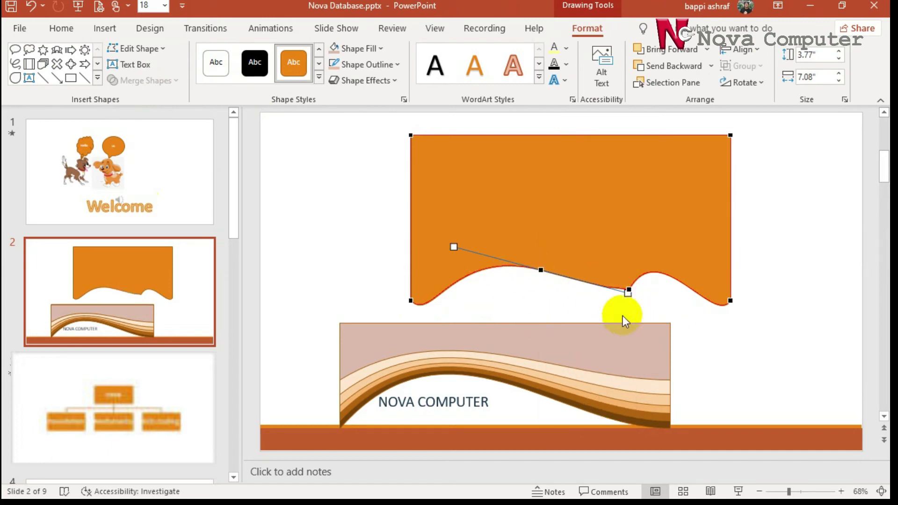
# Turn the peak vertex back into a corner point.
pyautogui.click(555, 279)
pyautogui.rightClick(541, 270)
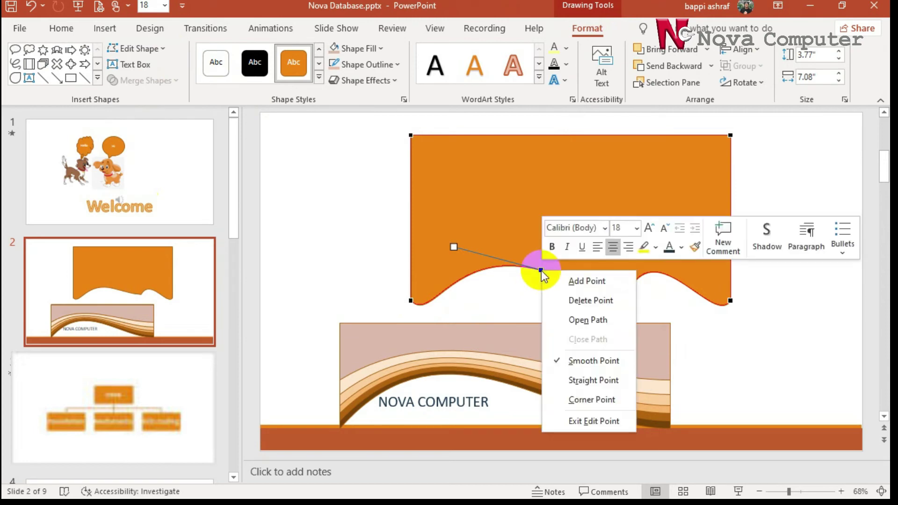
pyautogui.click(607, 400)
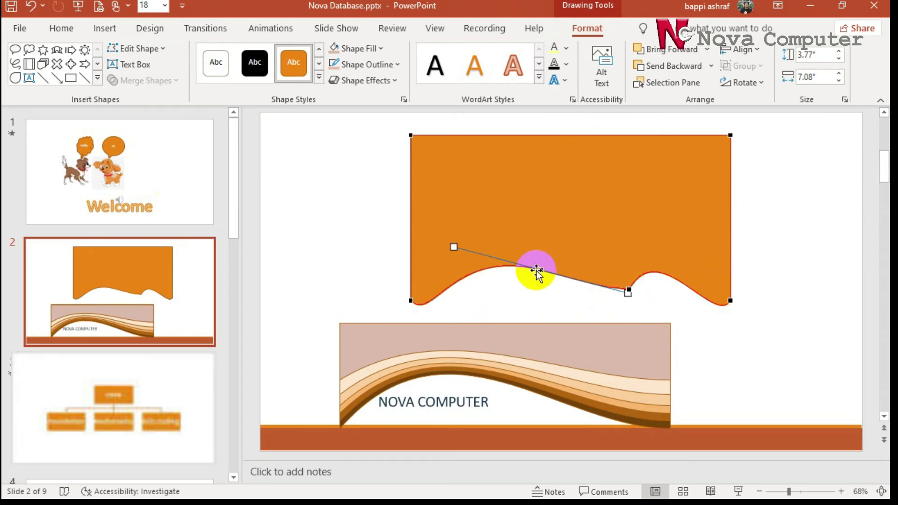
pyautogui.click(526, 302)
pyautogui.click(541, 274)
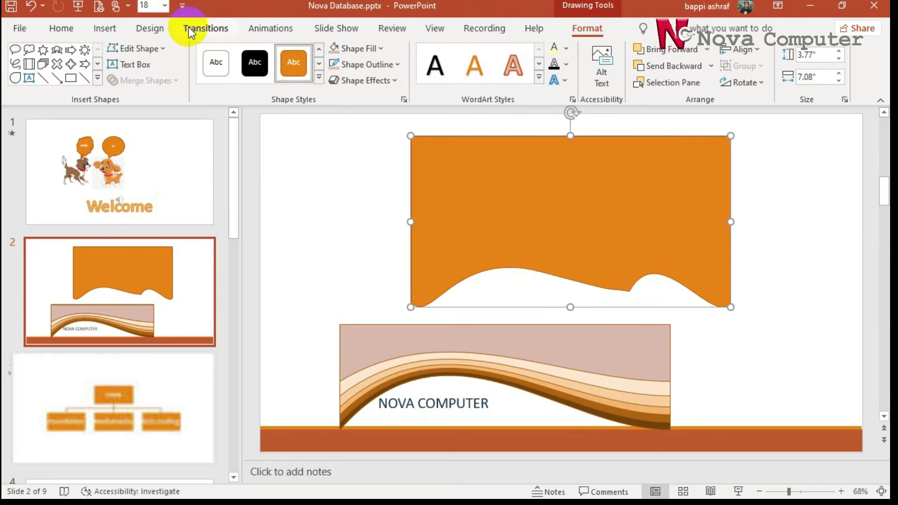
pyautogui.click(150, 49)
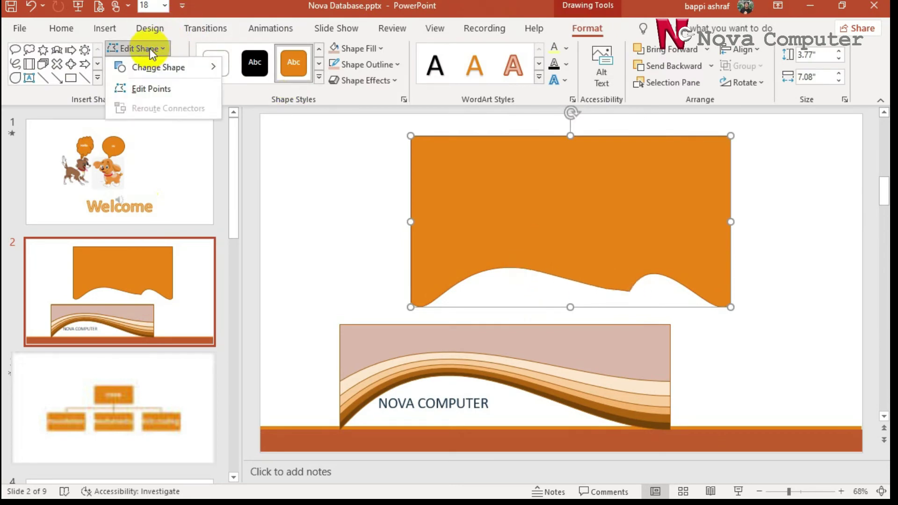
# Pull the curve up-left into a crest and make the vertex to its right smooth.
pyautogui.click(153, 89)
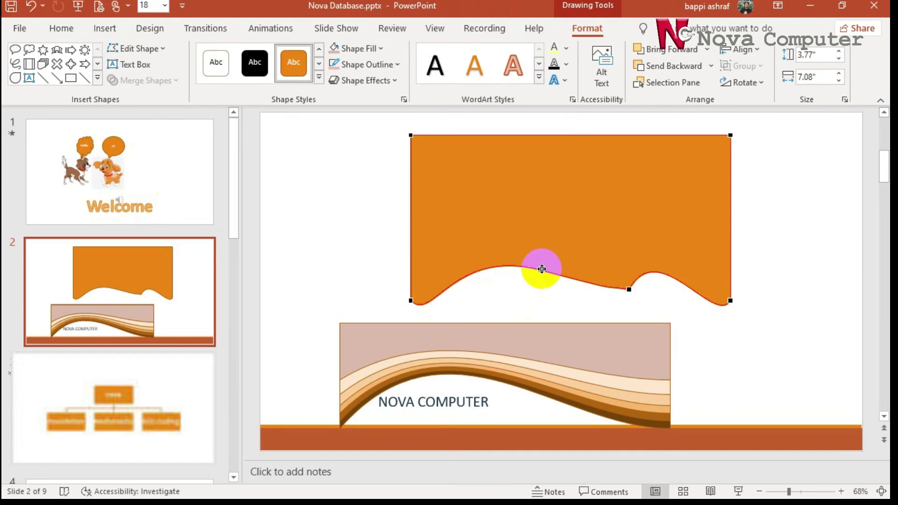
pyautogui.moveTo(541, 269); pyautogui.dragTo(519, 250)
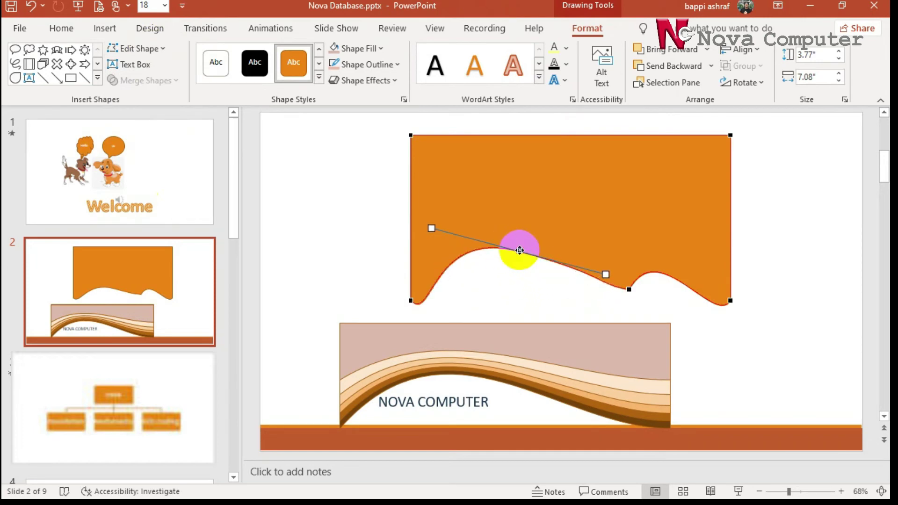
pyautogui.click(624, 300)
pyautogui.rightClick(628, 289)
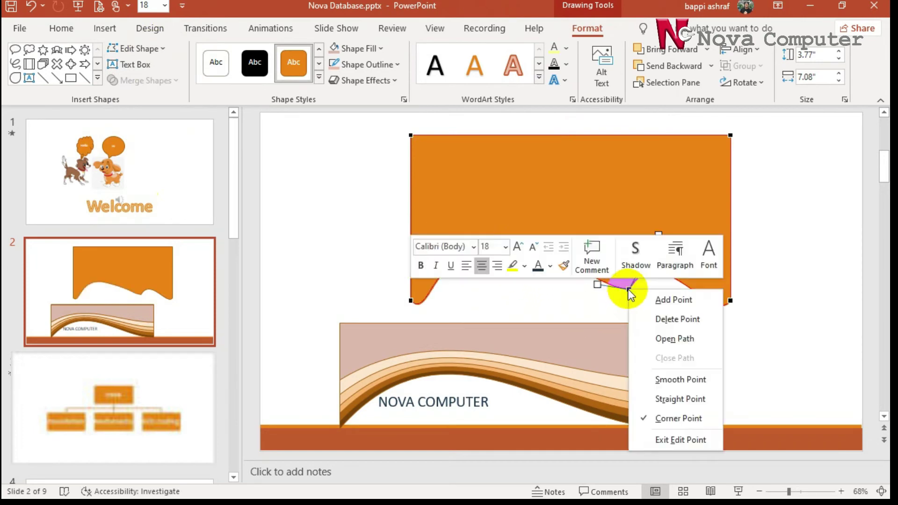
pyautogui.click(680, 380)
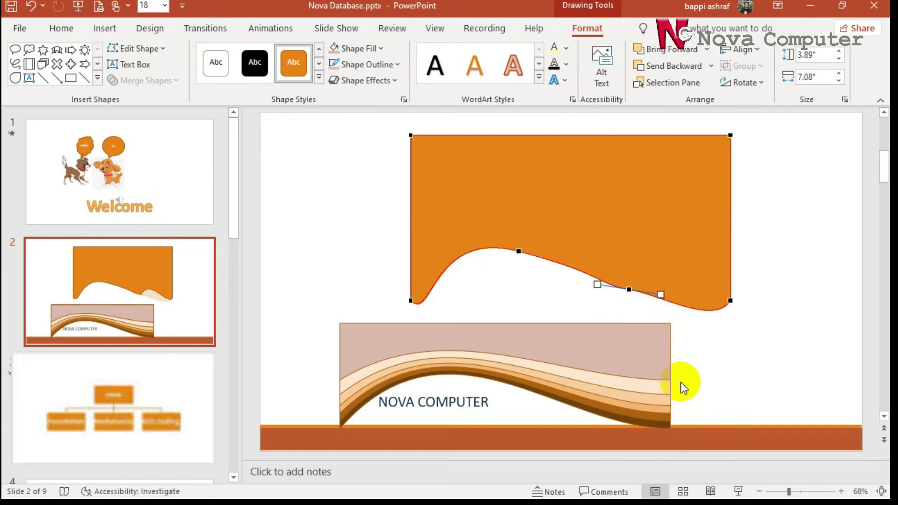
# Make the bottom vertex a corner point and pull its right handle up into a second wave.
pyautogui.click(629, 290)
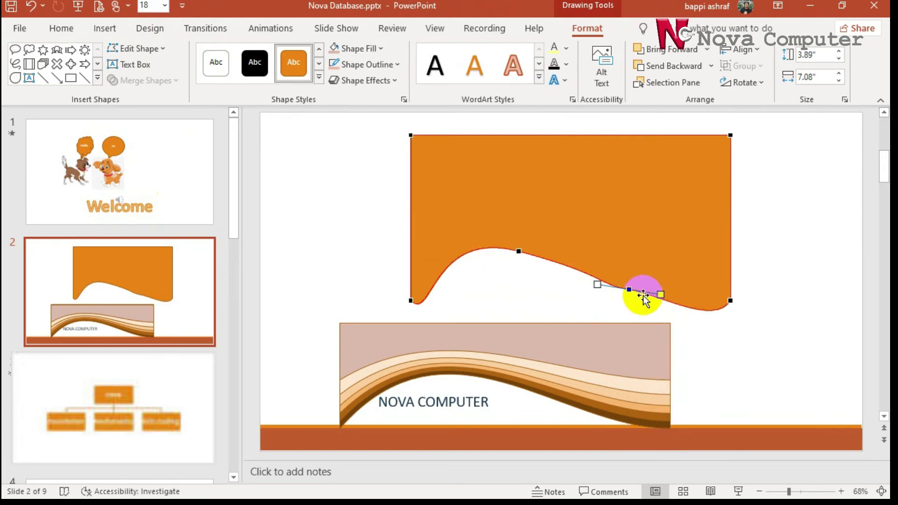
pyautogui.rightClick(629, 290)
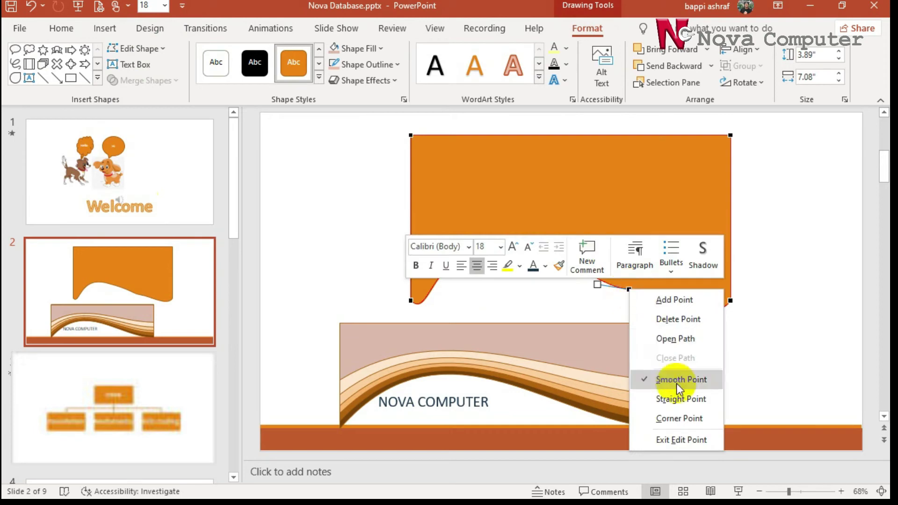
pyautogui.click(685, 417)
pyautogui.click(649, 239)
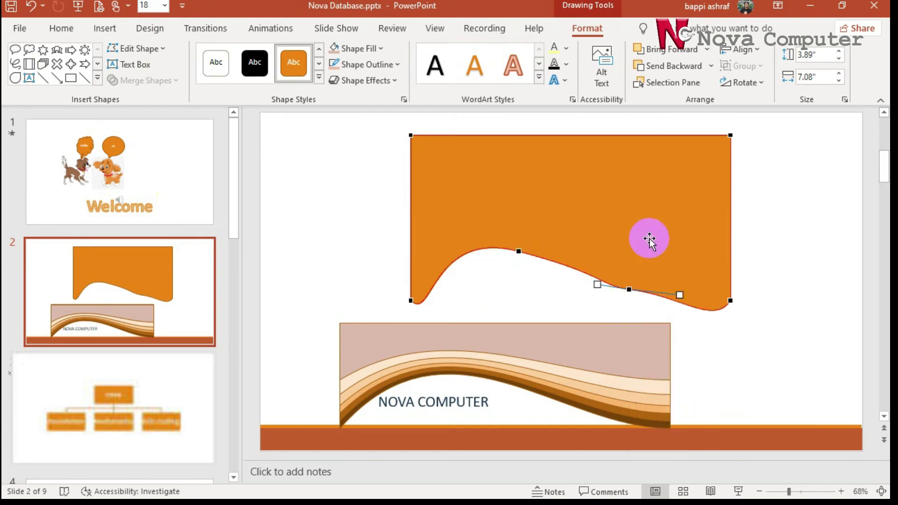
pyautogui.click(683, 296)
pyautogui.moveTo(678, 296); pyautogui.dragTo(681, 228)
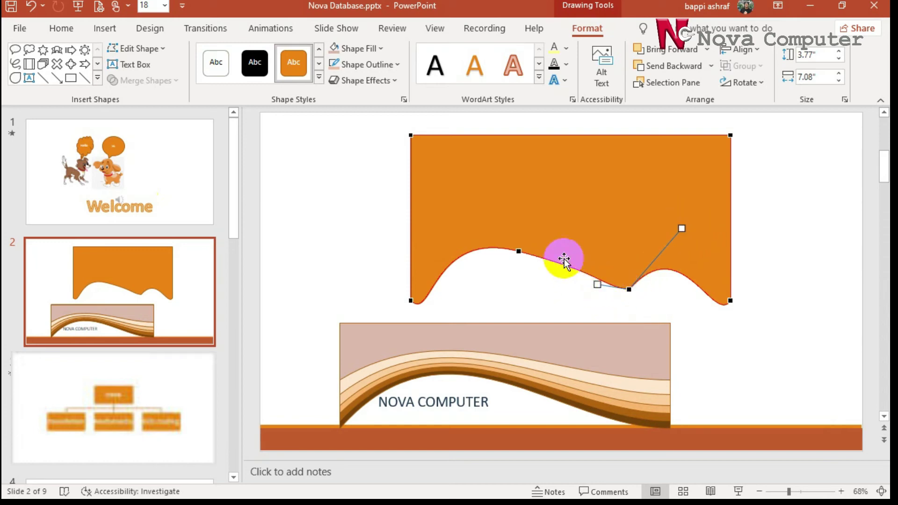
# Make the bottom vertex a straight point and drag its handles so the edge dips lower-right.
pyautogui.click(674, 246)
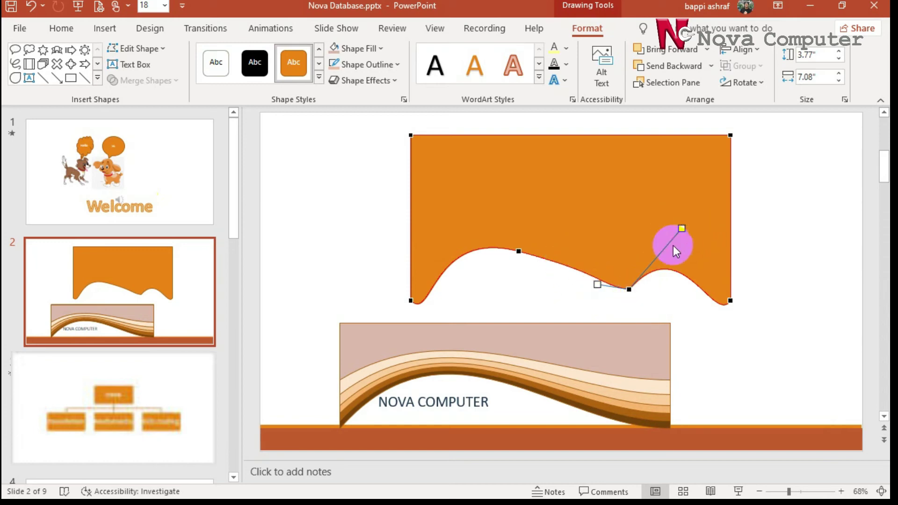
pyautogui.rightClick(629, 287)
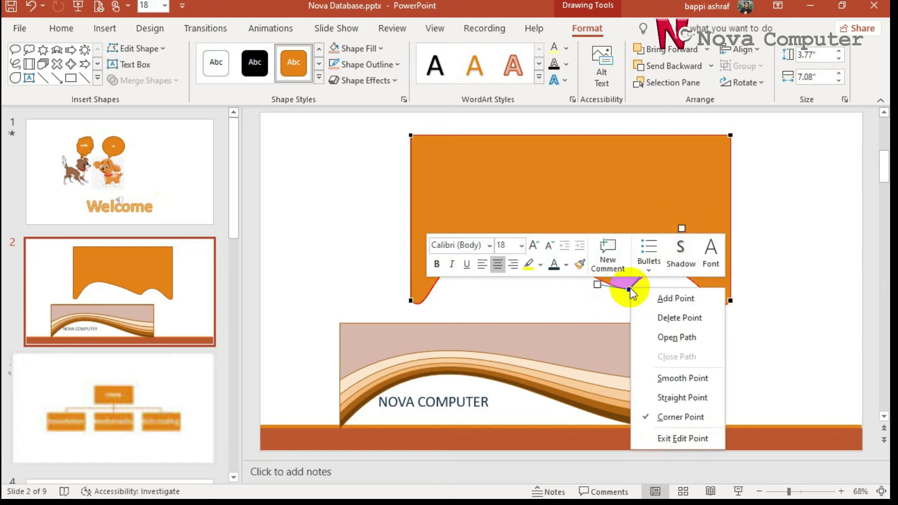
pyautogui.click(704, 397)
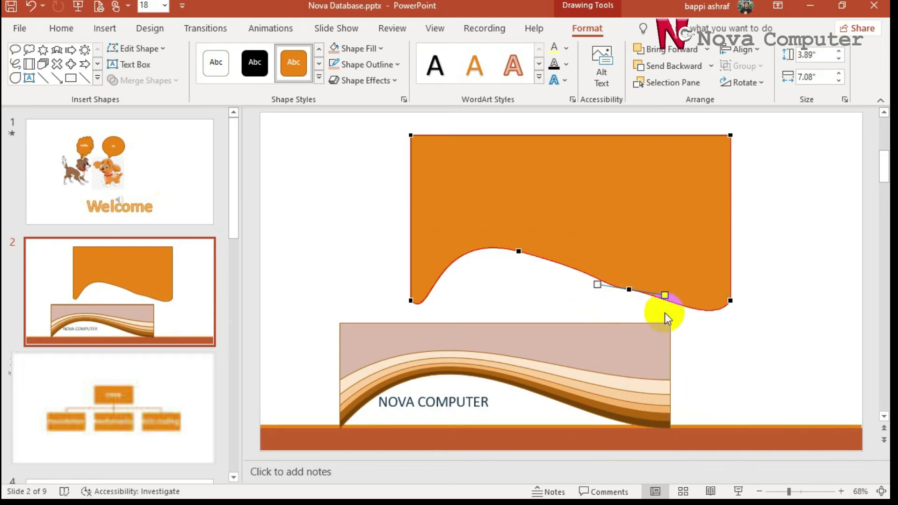
pyautogui.click(669, 296)
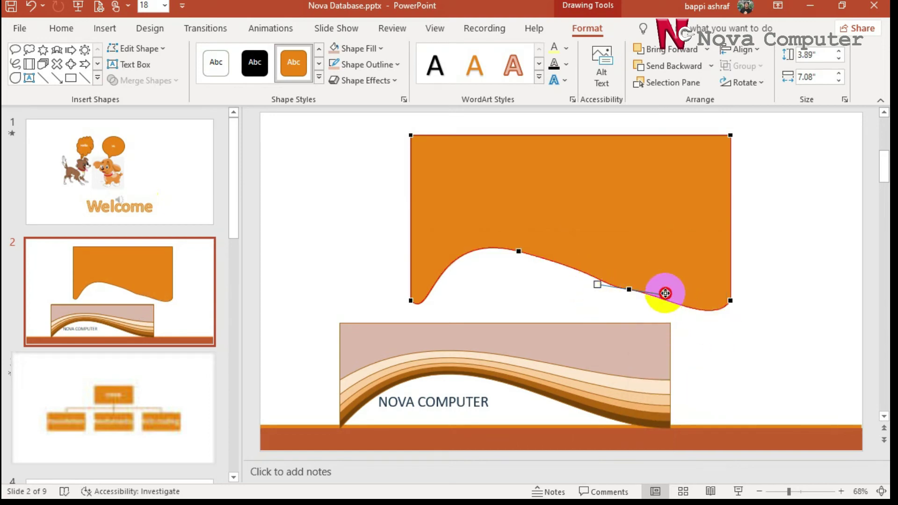
pyautogui.moveTo(665, 293)
pyautogui.mouseDown()
pyautogui.moveTo(684, 316)
pyautogui.moveTo(675, 321)
pyautogui.mouseUp()
pyautogui.moveTo(600, 275); pyautogui.dragTo(529, 203)
# Drag the orange shape's points to dip the bottom edge, bulge the lower right and adjust the top.
pyautogui.click(675, 331)
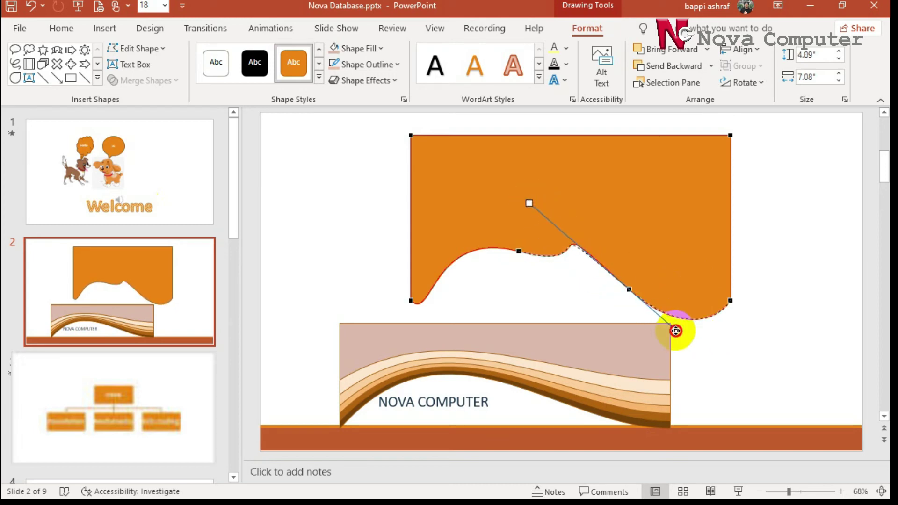
pyautogui.moveTo(675, 330); pyautogui.dragTo(683, 326)
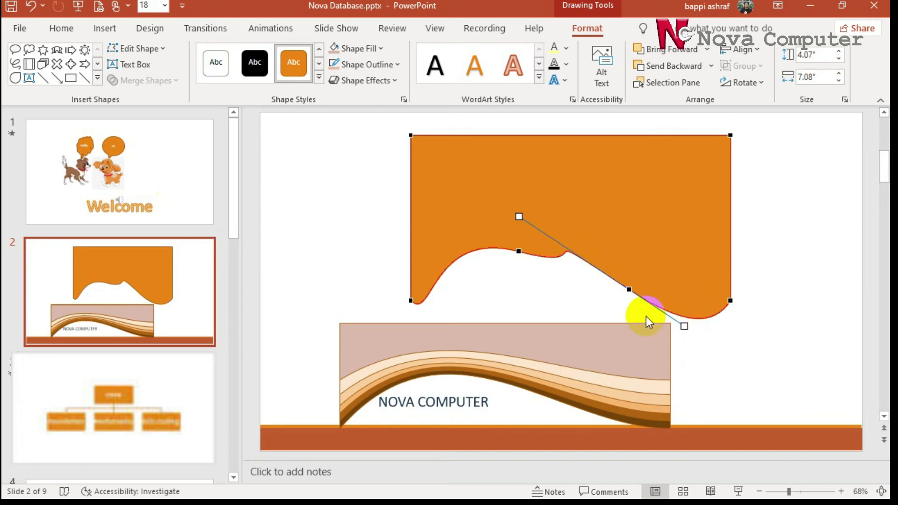
pyautogui.moveTo(730, 190)
pyautogui.mouseDown()
pyautogui.moveTo(769, 190)
pyautogui.moveTo(731, 204)
pyautogui.mouseUp()
pyautogui.moveTo(623, 135); pyautogui.dragTo(607, 134)
# Make the top-right vertex a Straight Point and drag its handles to round the right side.
pyautogui.click(730, 135)
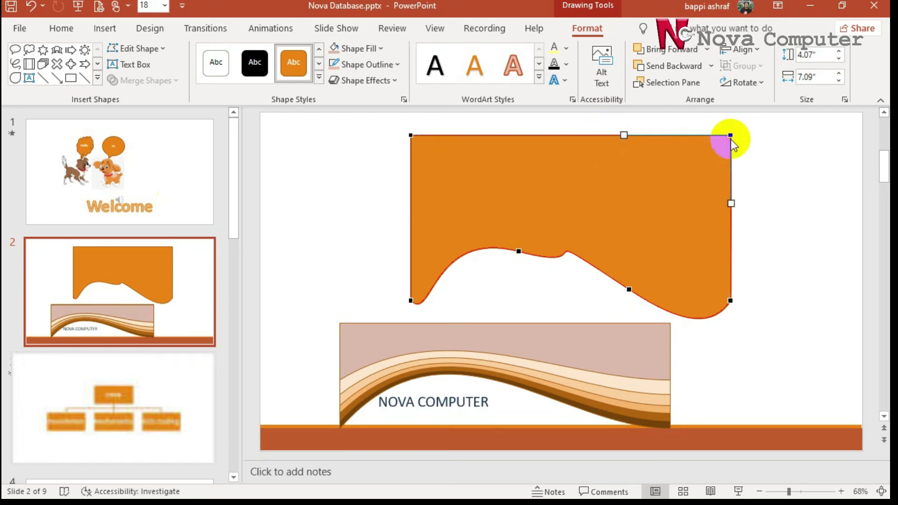
pyautogui.rightClick(731, 204)
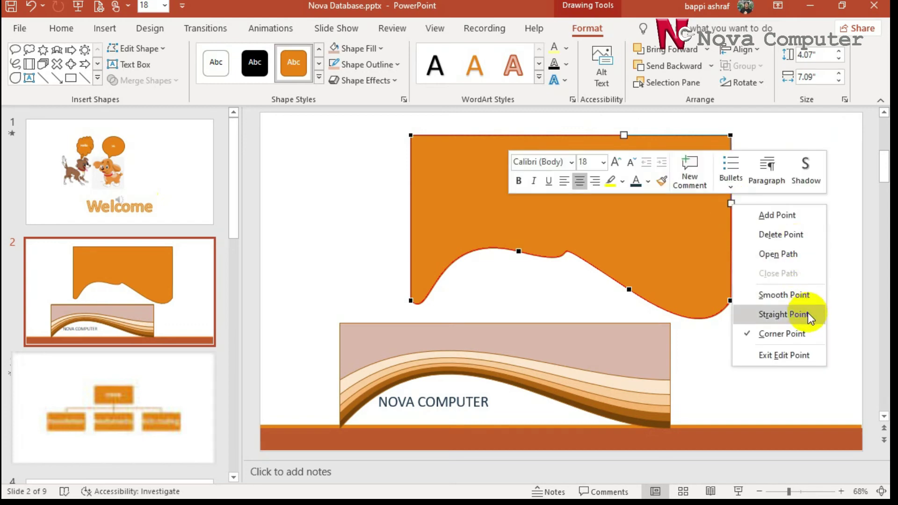
pyautogui.click(807, 314)
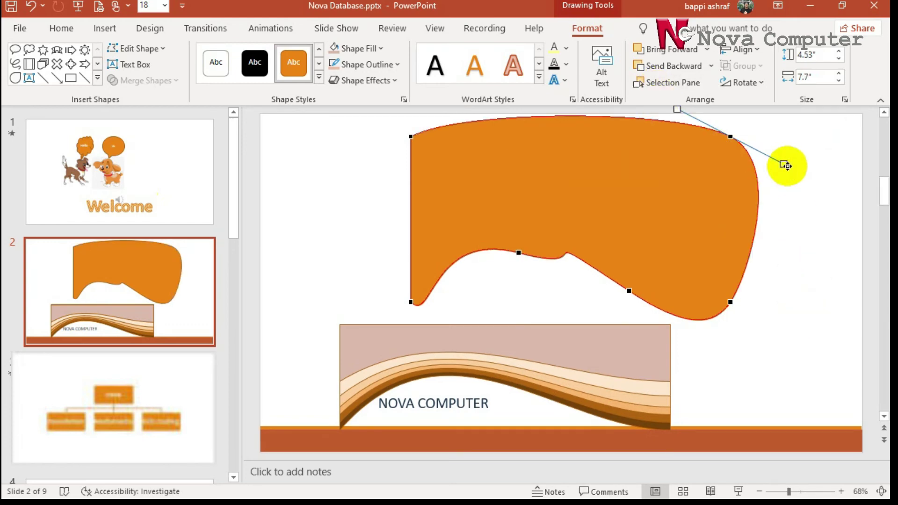
pyautogui.moveTo(783, 163)
pyautogui.mouseDown()
pyautogui.moveTo(770, 206)
pyautogui.moveTo(793, 176)
pyautogui.mouseUp()
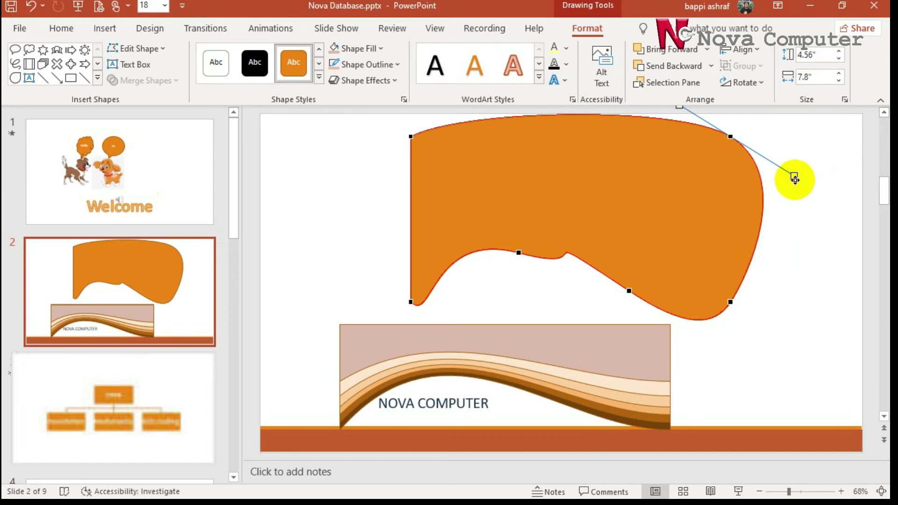
pyautogui.moveTo(794, 177)
pyautogui.mouseDown()
pyautogui.moveTo(736, 215)
pyautogui.moveTo(739, 232)
pyautogui.mouseUp()
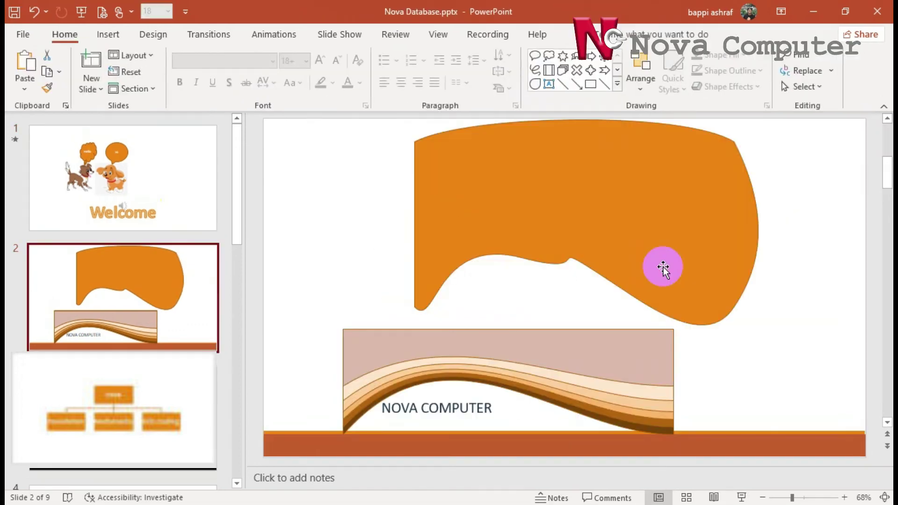
# Move the orange shape down so it overlaps the NOVA COMPUTER banner.
pyautogui.scroll(3, 663, 269)
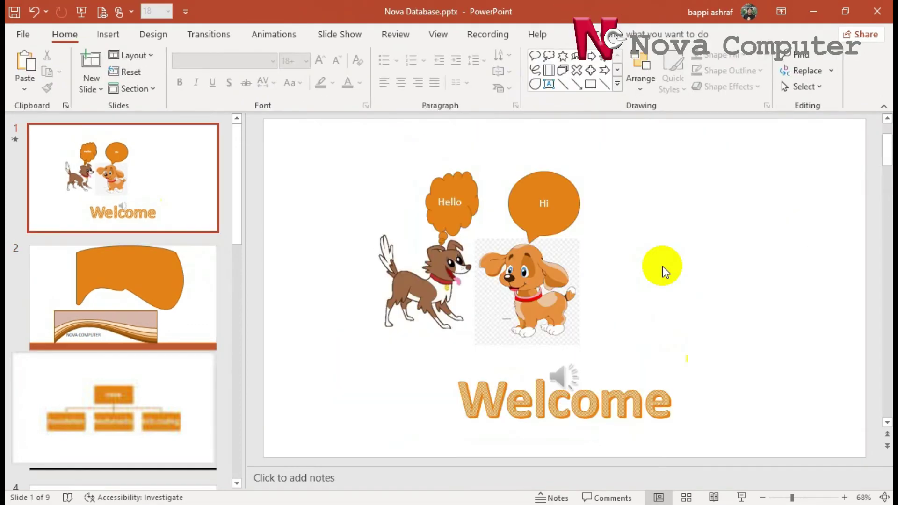
pyautogui.scroll(-3, 664, 272)
pyautogui.moveTo(697, 220)
pyautogui.mouseDown()
pyautogui.moveTo(647, 214)
pyautogui.moveTo(646, 243)
pyautogui.moveTo(646, 235)
pyautogui.mouseUp()
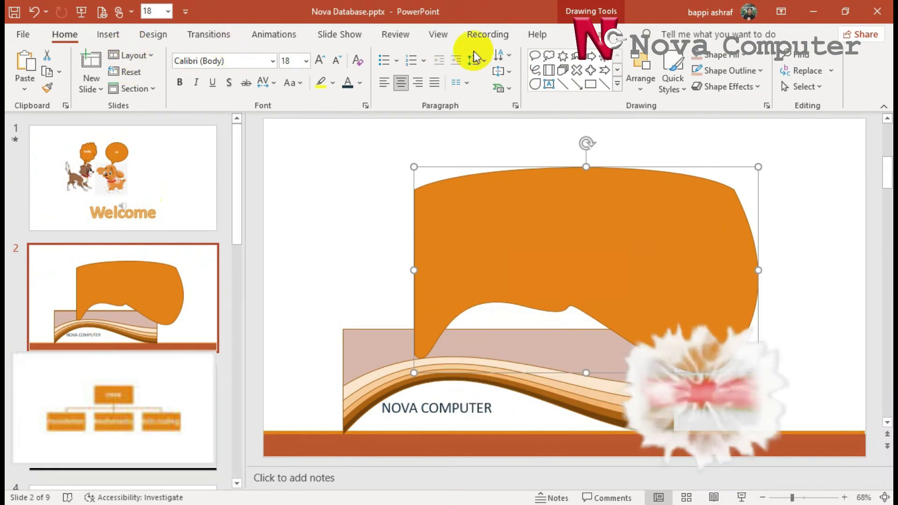
# Turn on Edit Points for the orange shape through Format > Edit Shape.
pyautogui.click(590, 34)
pyautogui.click(138, 55)
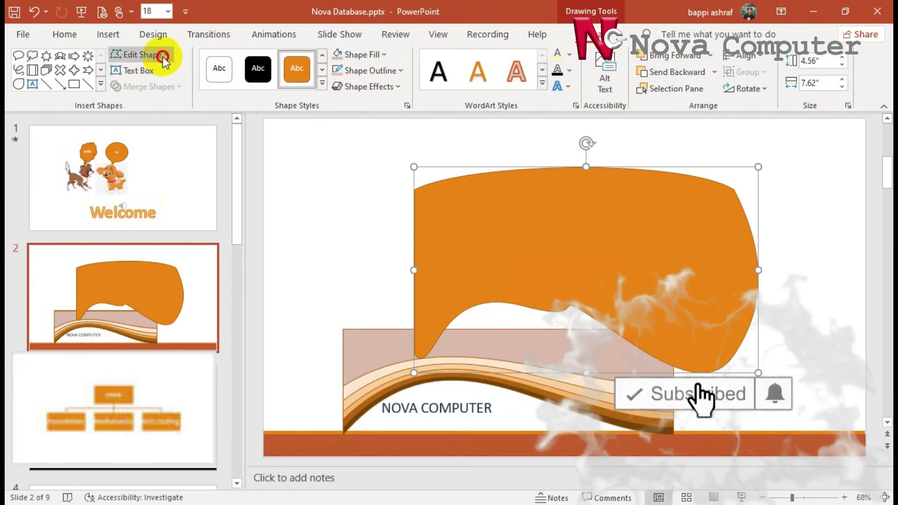
pyautogui.click(165, 96)
# Drag the top-right vertex's handles to arch the top higher and swell the right side outward.
pyautogui.click(734, 189)
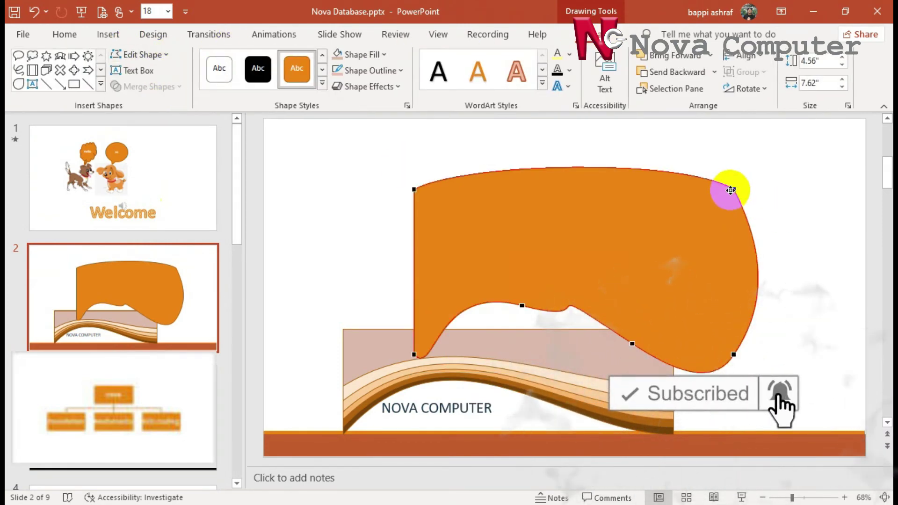
pyautogui.click(683, 158)
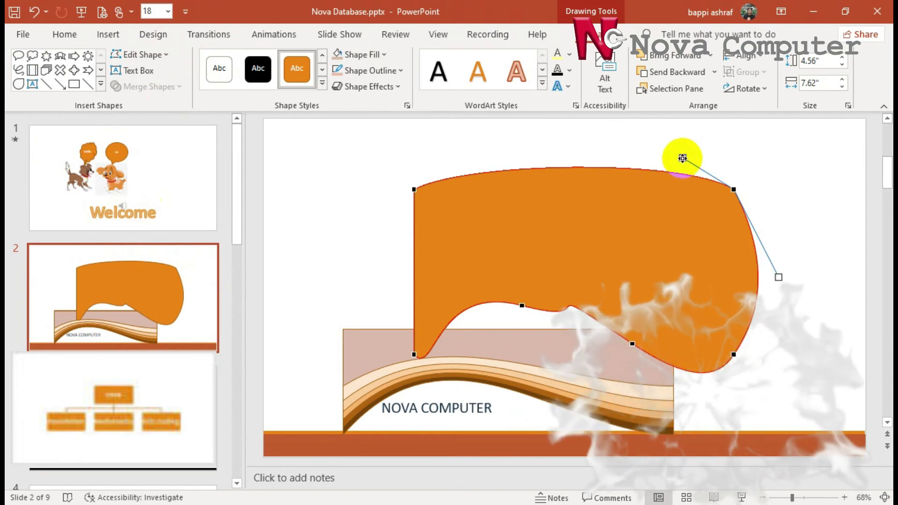
pyautogui.moveTo(682, 159)
pyautogui.mouseDown()
pyautogui.moveTo(625, 163)
pyautogui.moveTo(593, 127)
pyautogui.mouseUp()
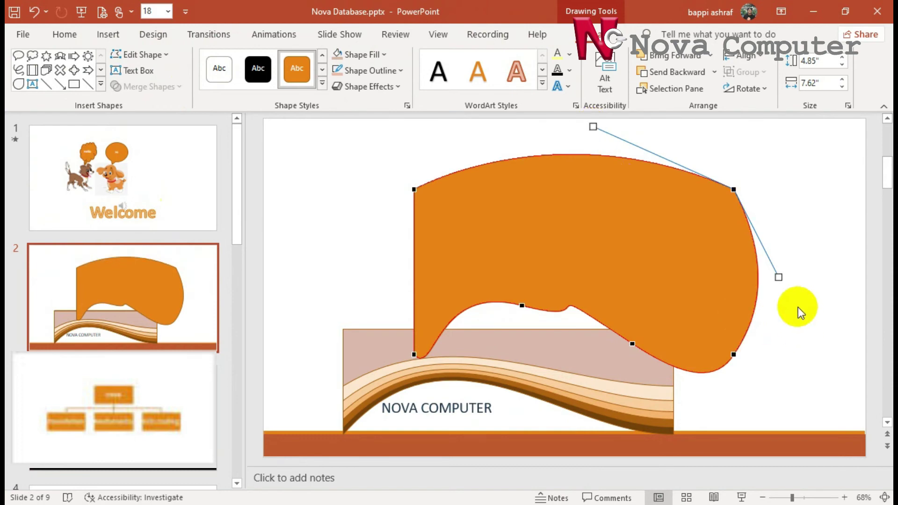
pyautogui.moveTo(778, 277)
pyautogui.mouseDown()
pyautogui.moveTo(800, 268)
pyautogui.moveTo(821, 305)
pyautogui.moveTo(804, 288)
pyautogui.moveTo(827, 299)
pyautogui.moveTo(842, 284)
pyautogui.moveTo(802, 180)
pyautogui.moveTo(749, 163)
pyautogui.moveTo(796, 259)
pyautogui.moveTo(822, 257)
pyautogui.mouseUp()
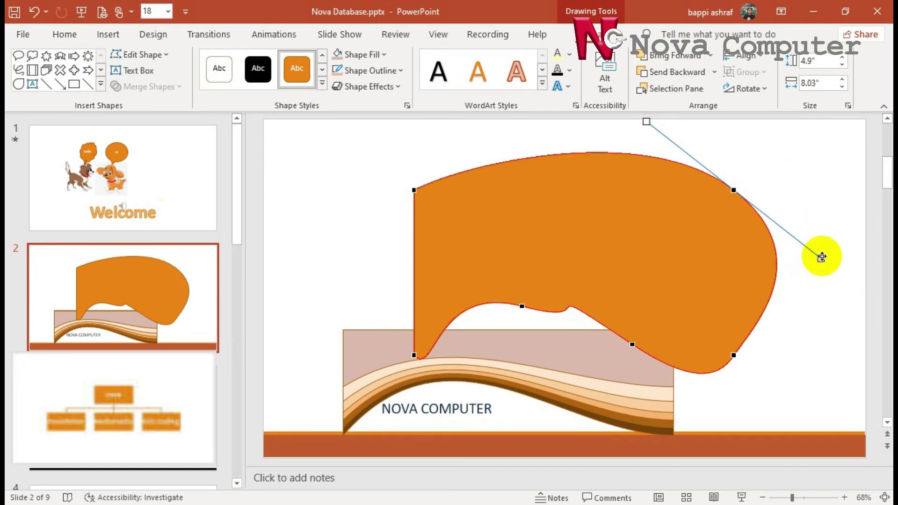
pyautogui.moveTo(439, 241); pyautogui.dragTo(736, 186)
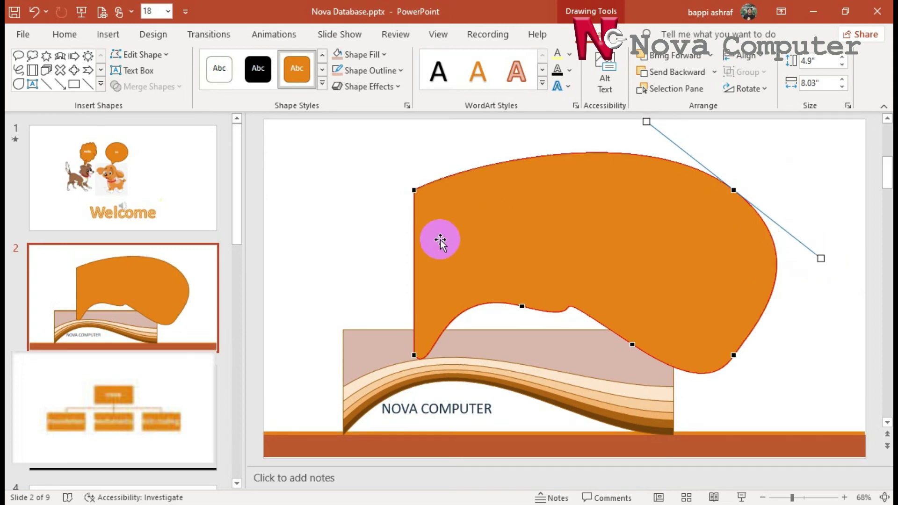
pyautogui.click(735, 193)
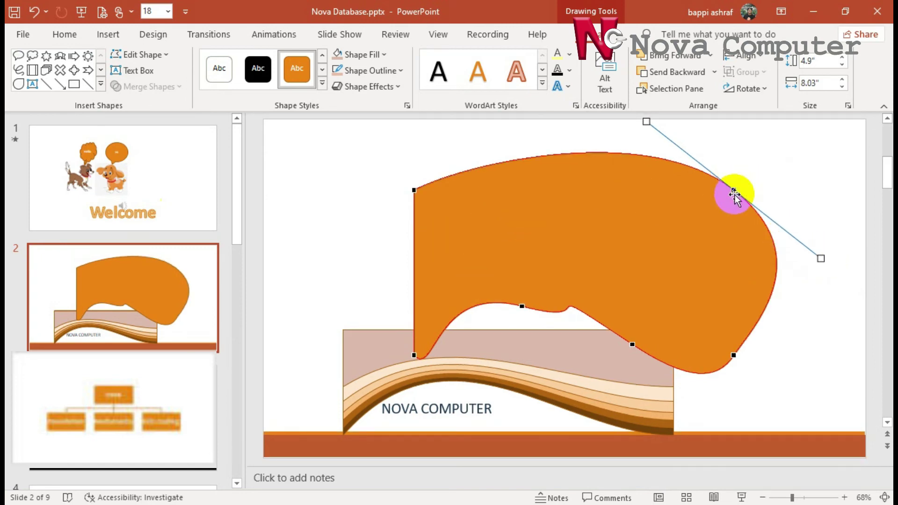
# Add several new points along the orange shape's top edge.
pyautogui.rightClick(733, 192)
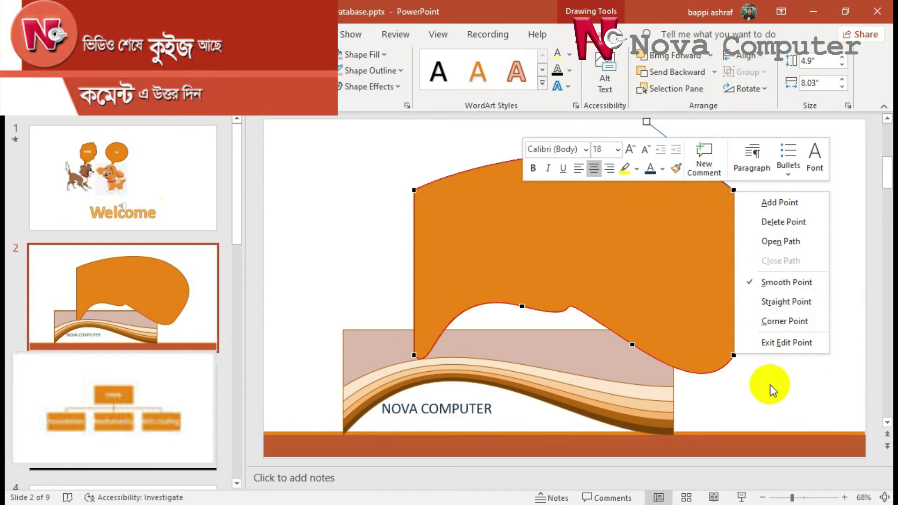
pyautogui.press('Escape')
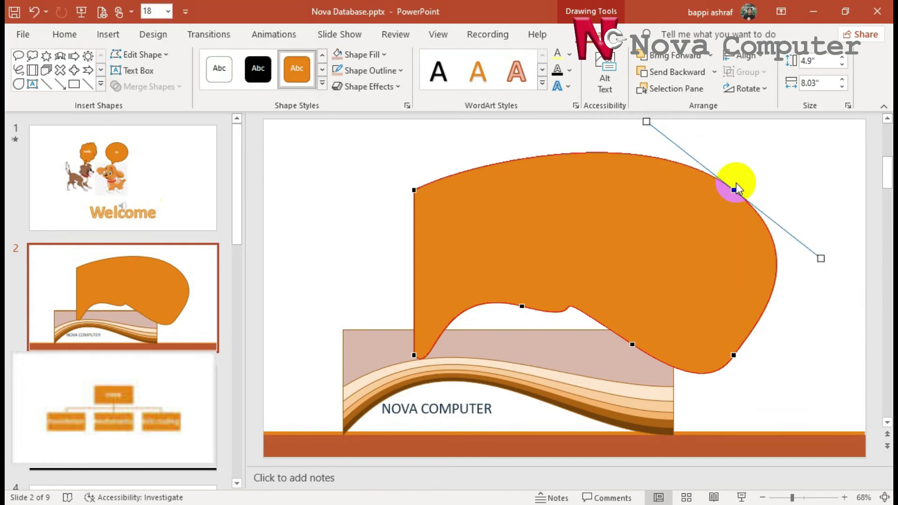
pyautogui.press('alt')
pyautogui.click(667, 159)
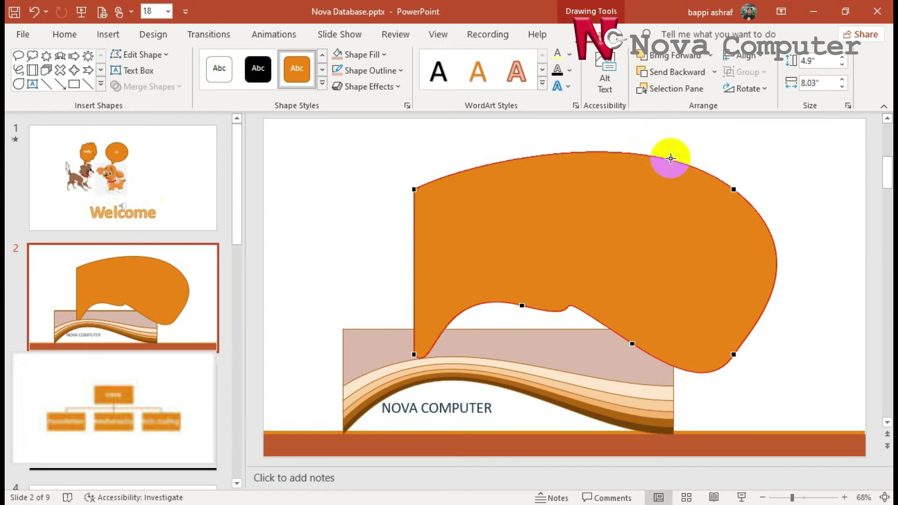
pyautogui.press('alt')
pyautogui.click(669, 159)
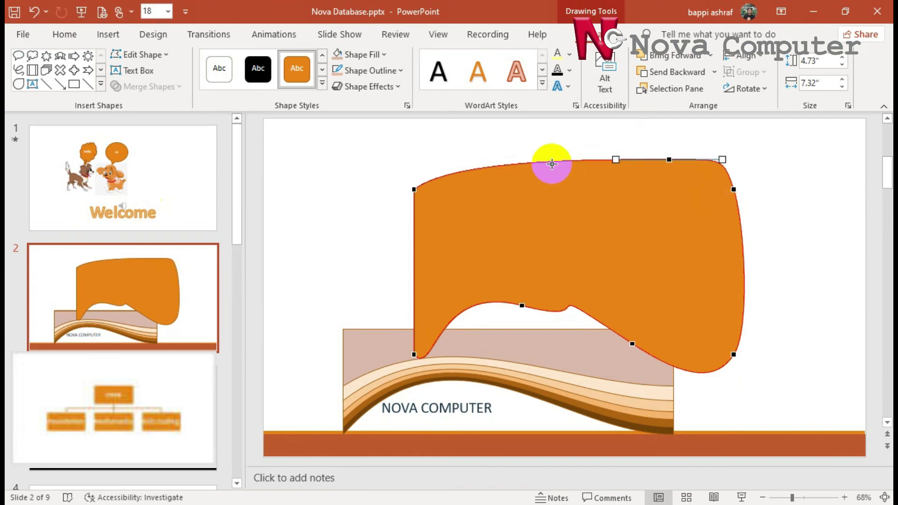
pyautogui.press('alt')
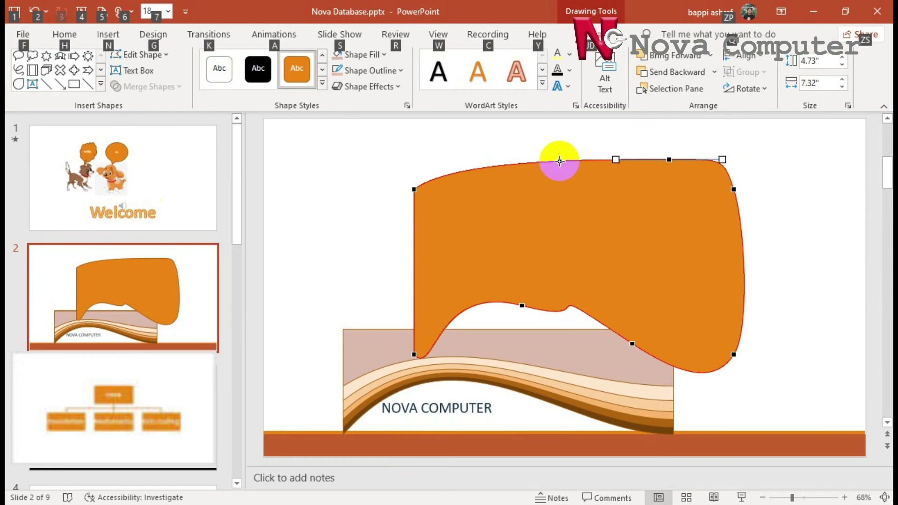
pyautogui.click(559, 160)
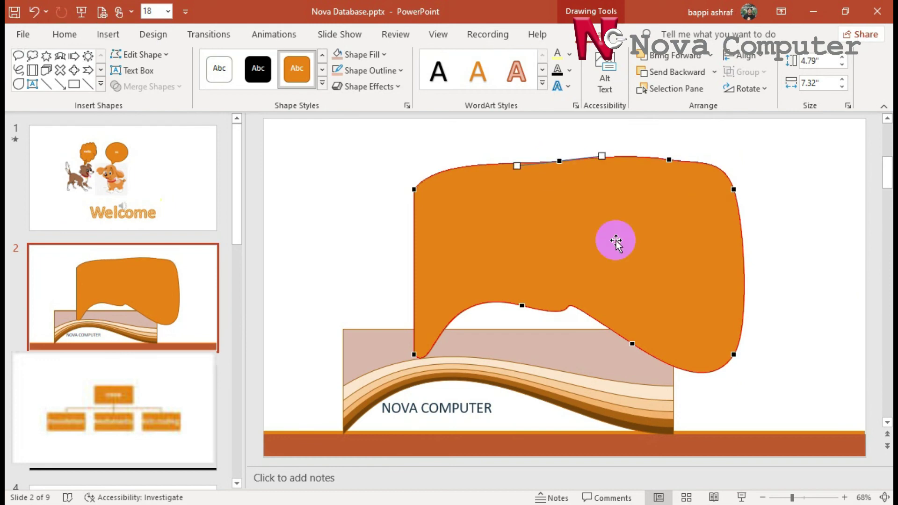
pyautogui.click(619, 161)
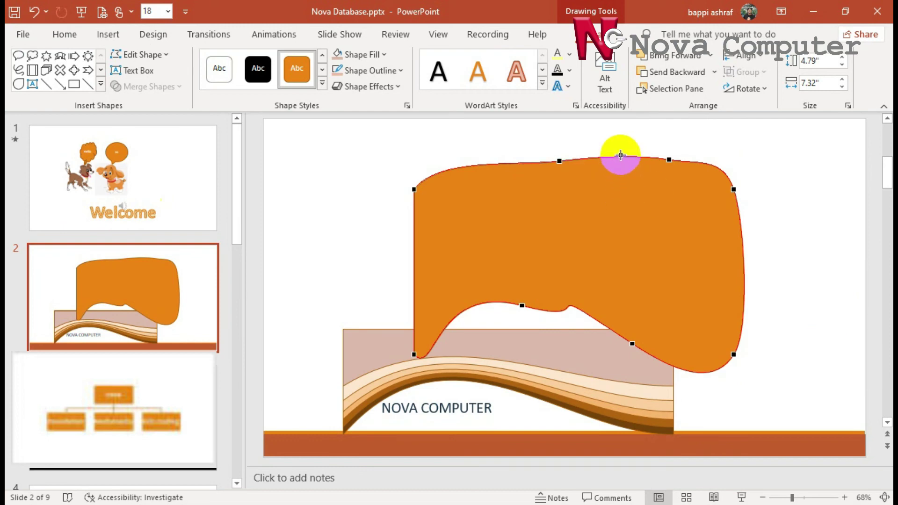
pyautogui.click(620, 154)
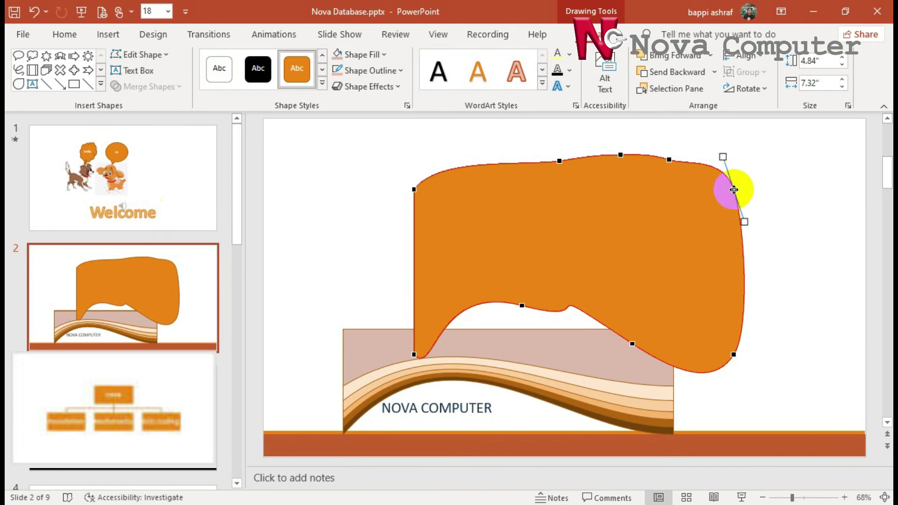
# Open the path at the top-right vertex and drag its curves into a raised corner bump.
pyautogui.rightClick(733, 189)
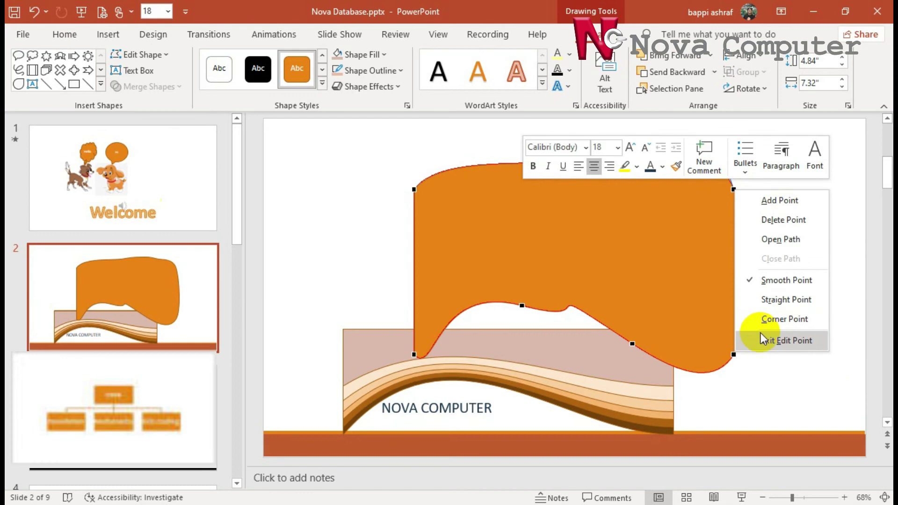
pyautogui.click(800, 241)
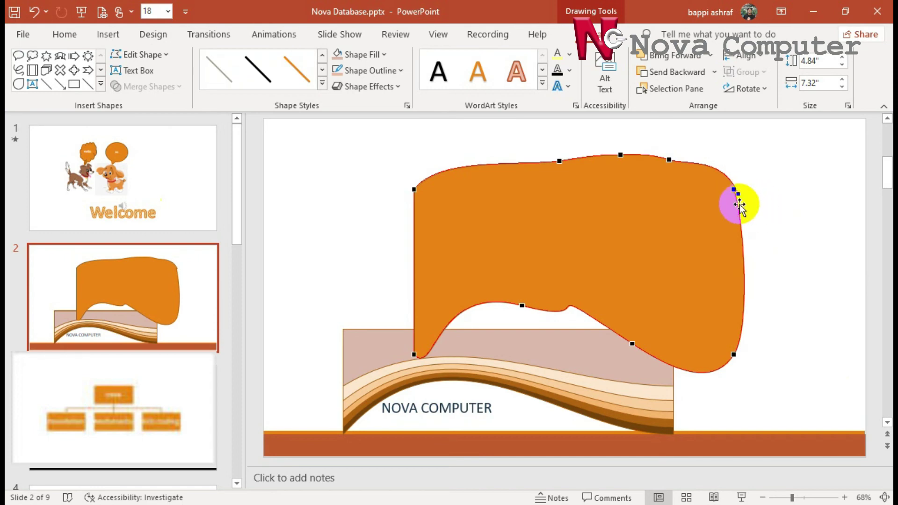
pyautogui.moveTo(738, 195); pyautogui.dragTo(717, 174)
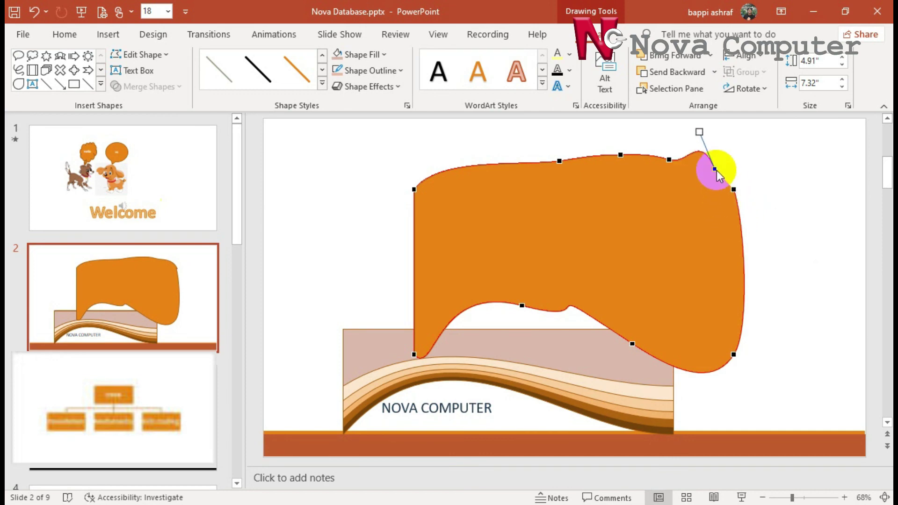
pyautogui.moveTo(735, 187); pyautogui.dragTo(739, 219)
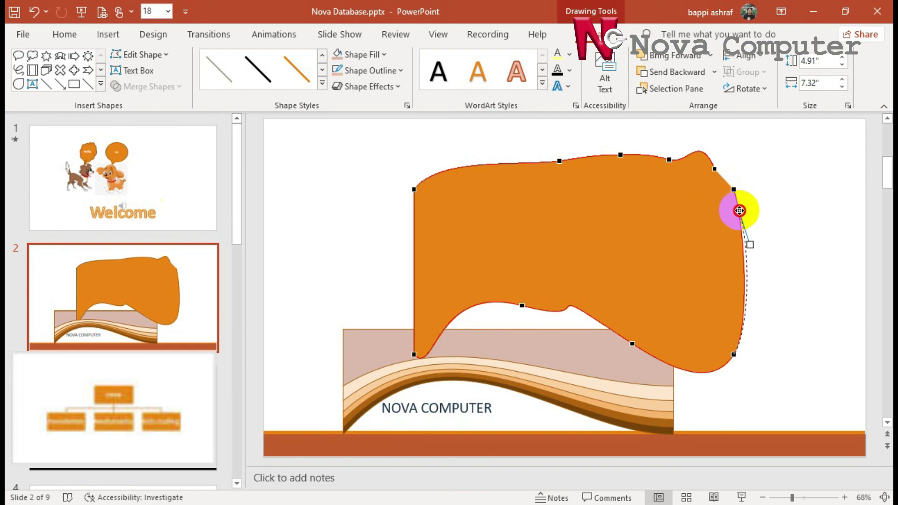
pyautogui.click(784, 207)
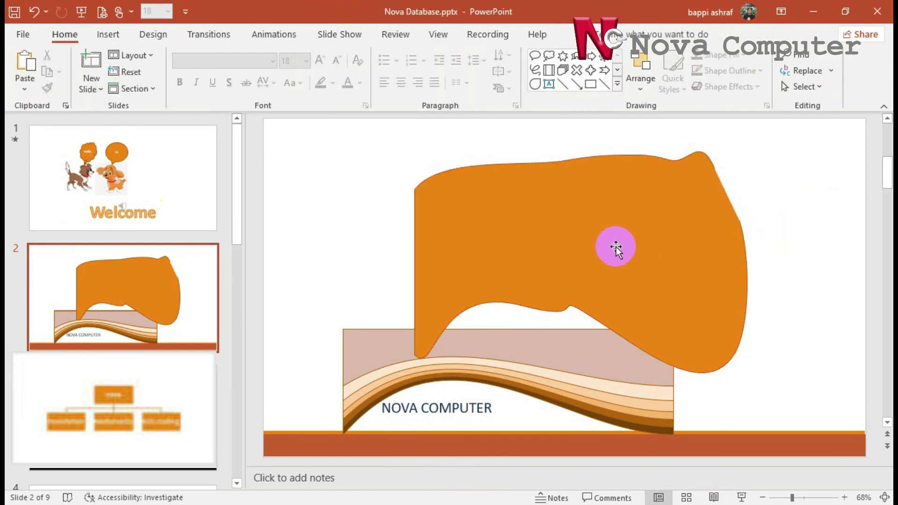
# Remove the orange freeform's fill, then fill it with a light blue theme colour.
pyautogui.click(615, 248)
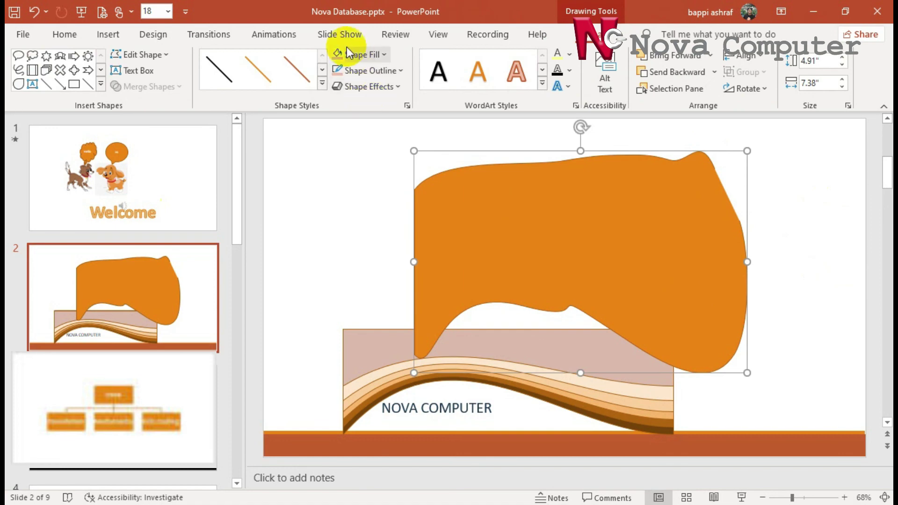
pyautogui.click(398, 71)
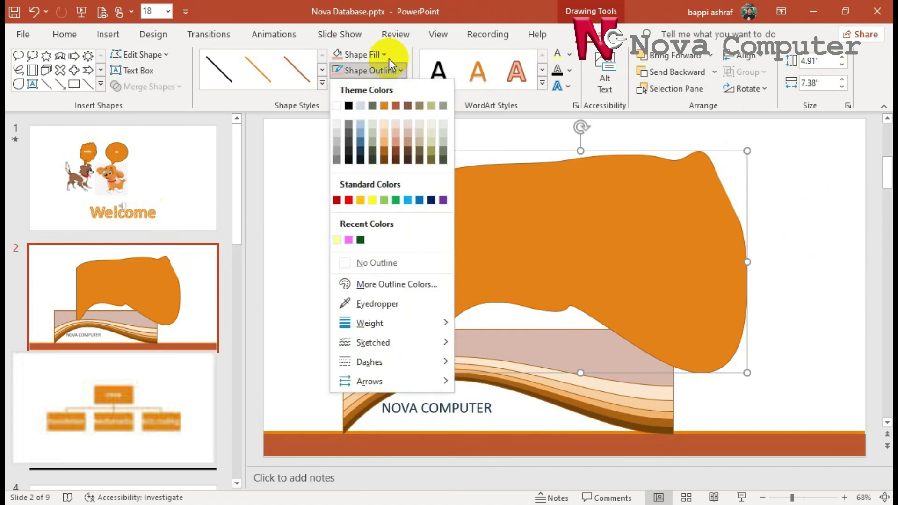
pyautogui.click(383, 55)
pyautogui.click(384, 56)
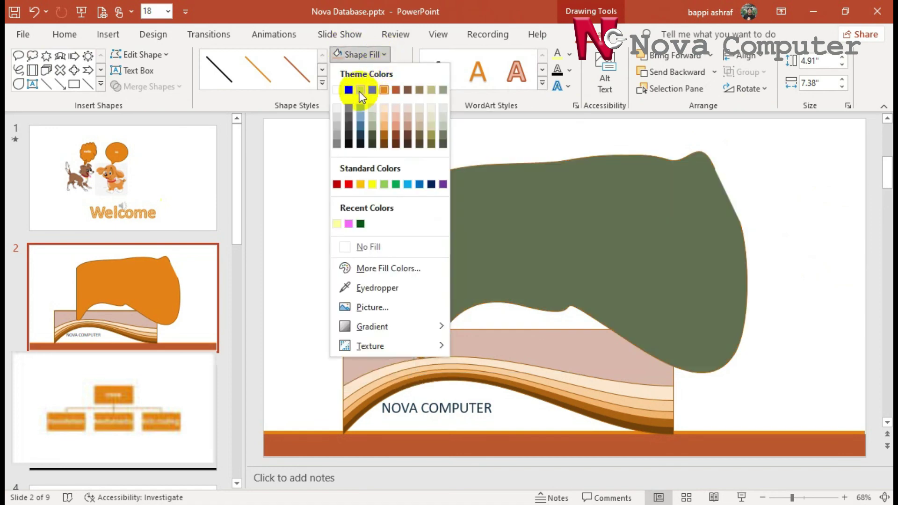
pyautogui.click(368, 246)
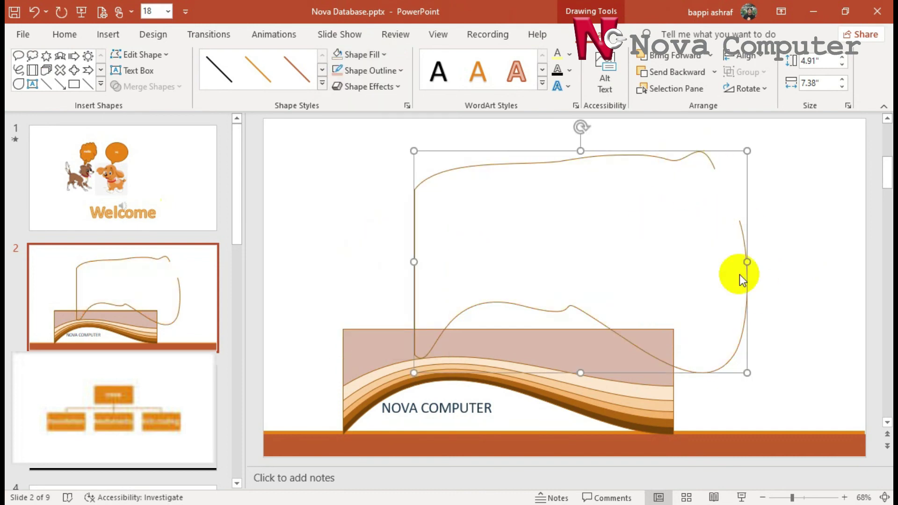
pyautogui.click(382, 55)
pyautogui.click(361, 120)
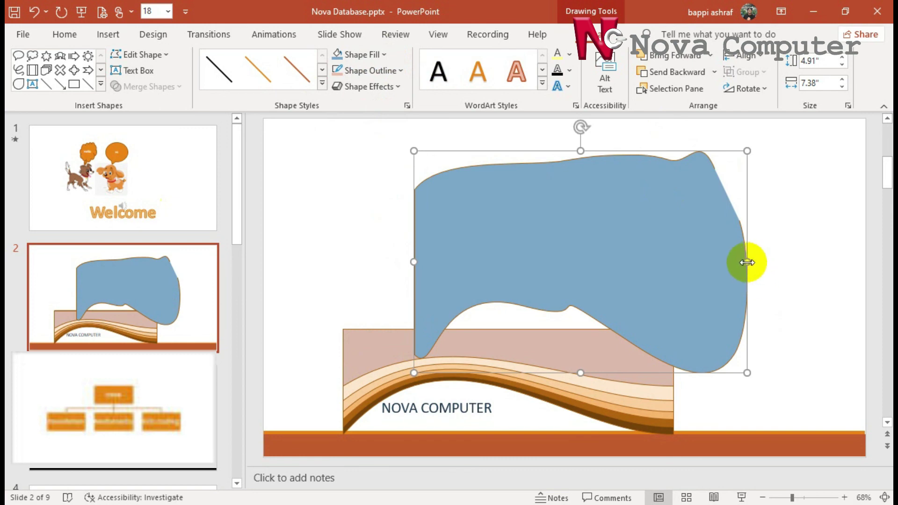
# Close the blue freeform's open path using Edit Points and Close Path.
pyautogui.click(163, 56)
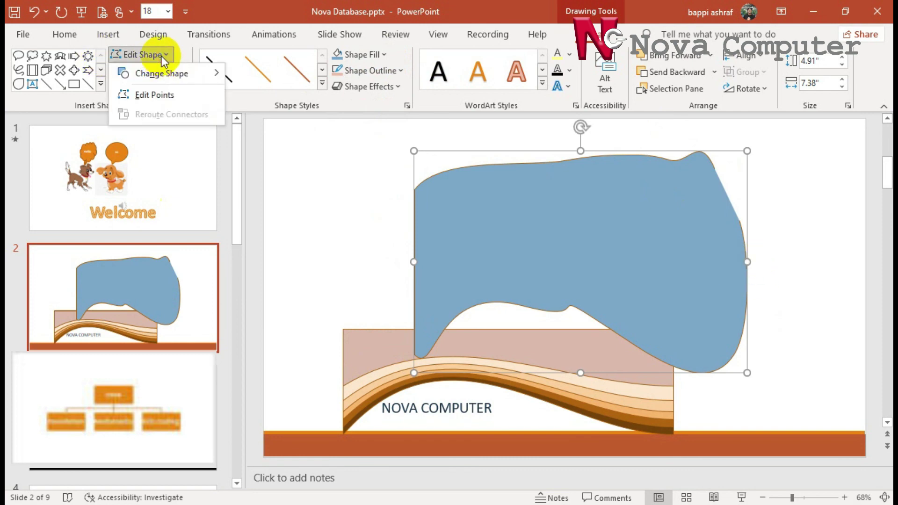
pyautogui.click(154, 95)
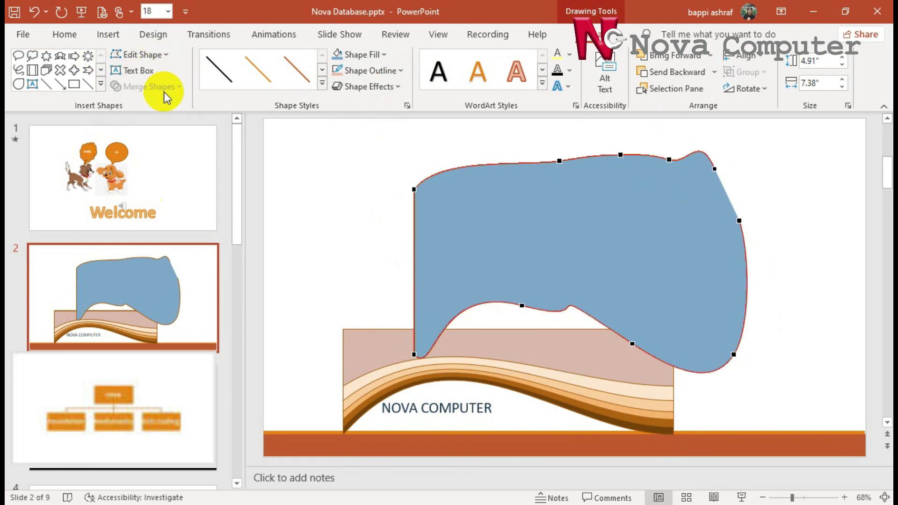
pyautogui.rightClick(740, 220)
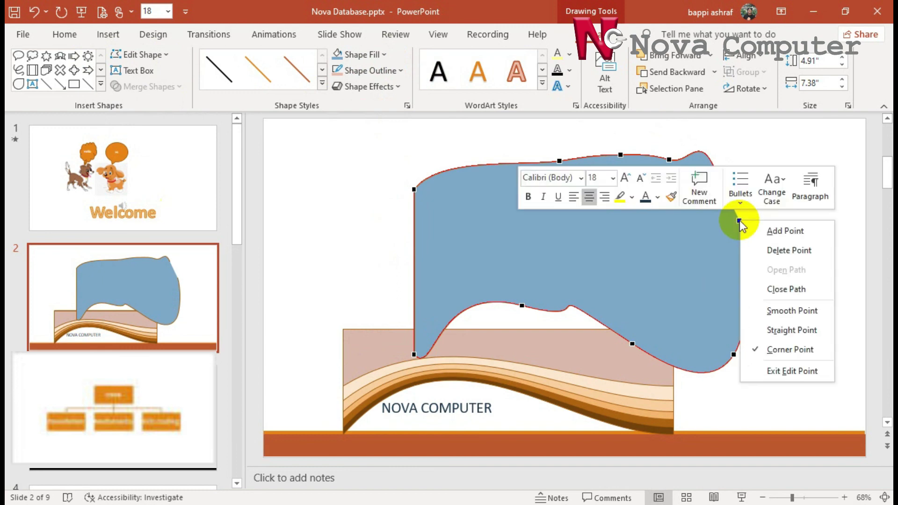
pyautogui.click(787, 290)
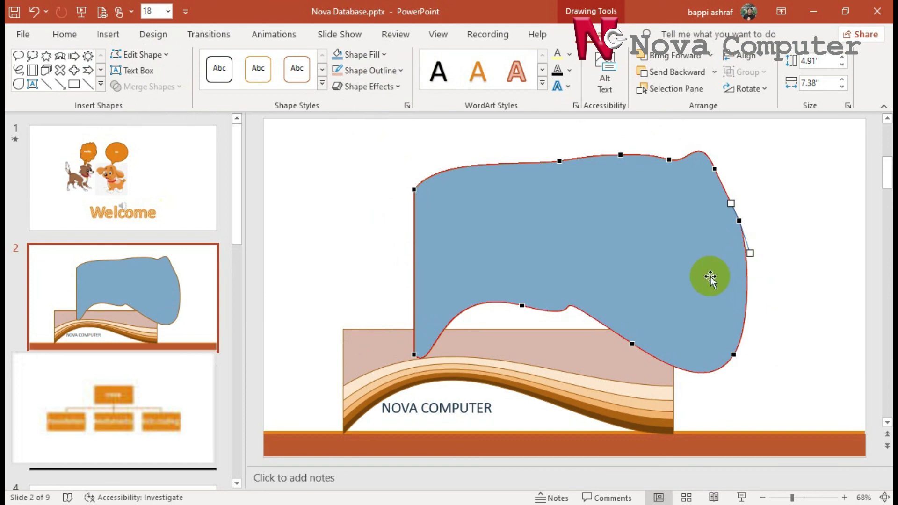
pyautogui.click(710, 277)
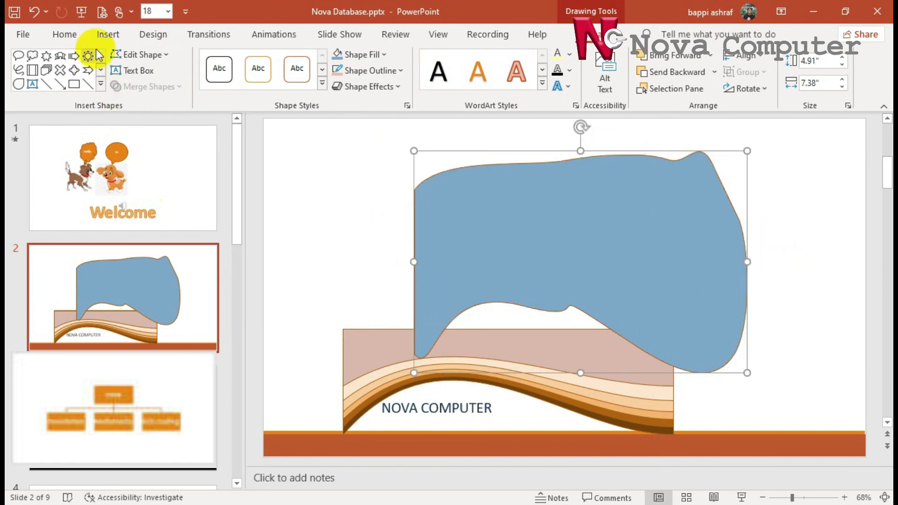
# Delete the top-edge vertex and the top-right vertex to smooth the right-side curve.
pyautogui.click(165, 55)
pyautogui.click(169, 96)
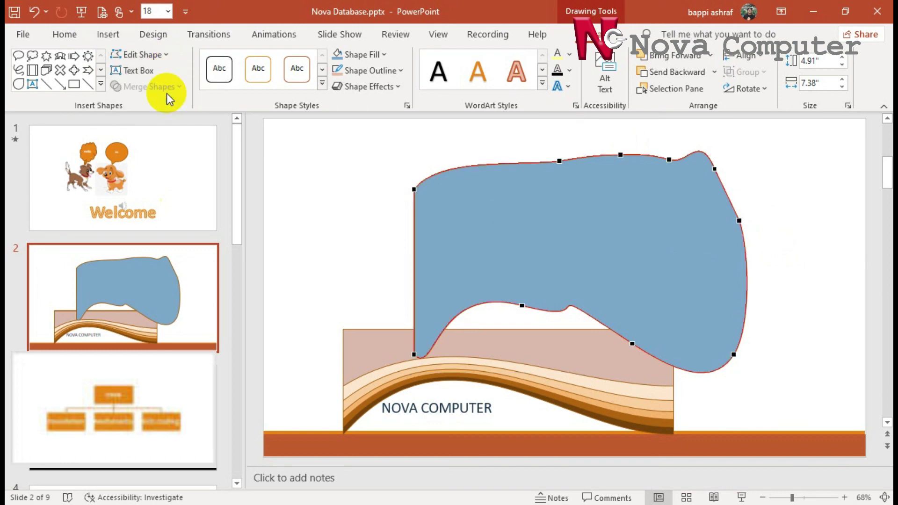
pyautogui.rightClick(620, 155)
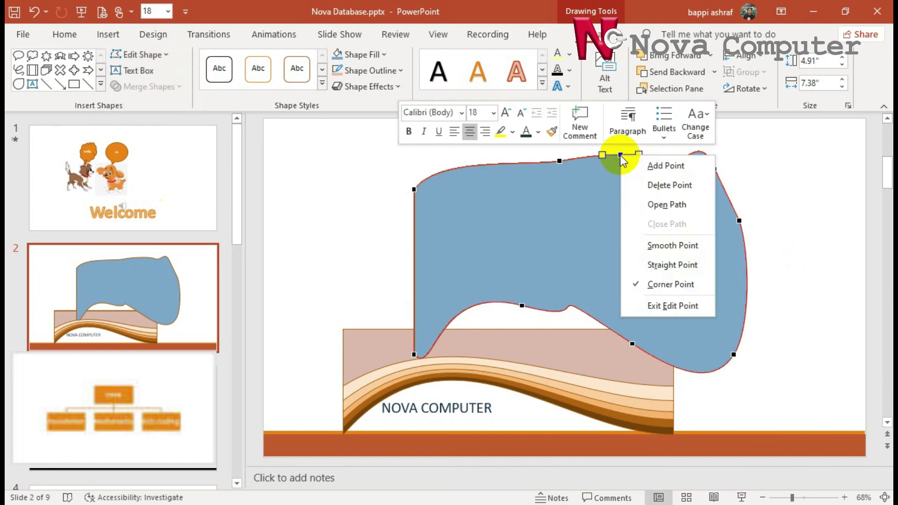
pyautogui.click(654, 187)
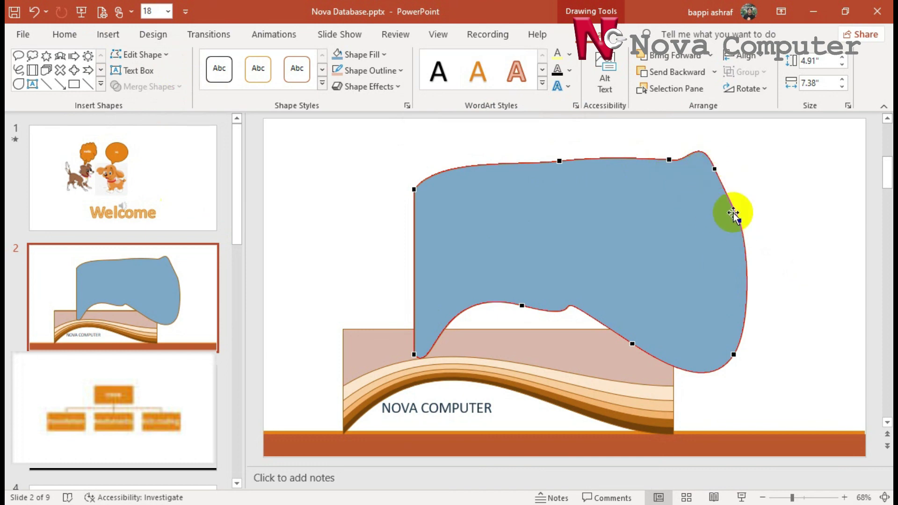
pyautogui.rightClick(714, 168)
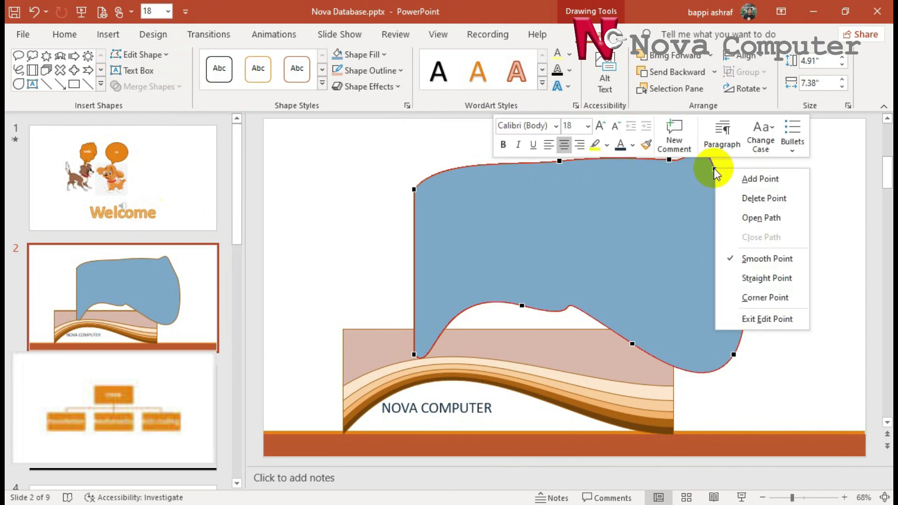
pyautogui.click(749, 198)
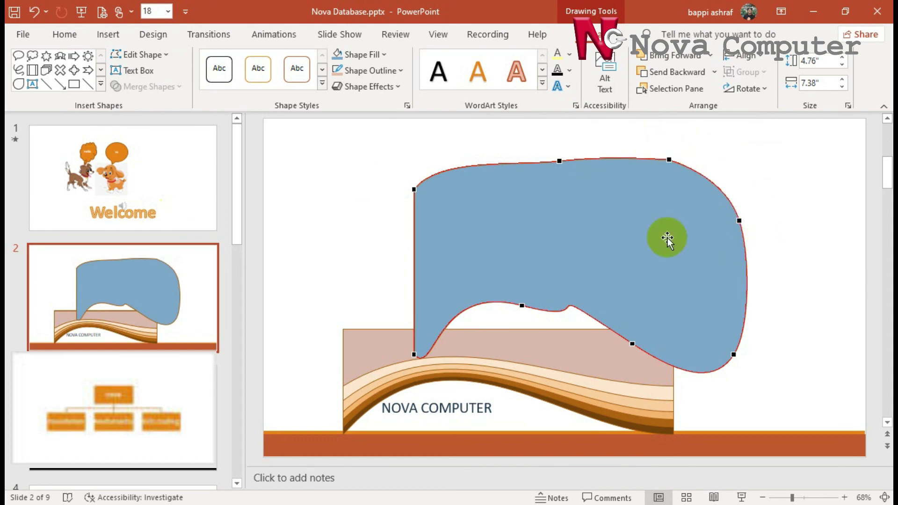
pyautogui.rightClick(738, 222)
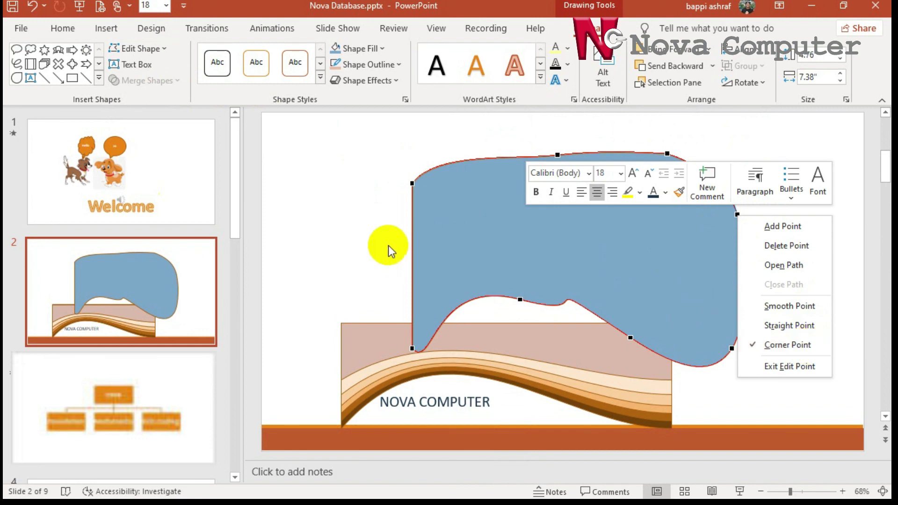
# Curve the top-left vertex outward and straighten the left edge, widening the shape to 7.7 inches.
pyautogui.click(412, 183)
pyautogui.click(412, 183)
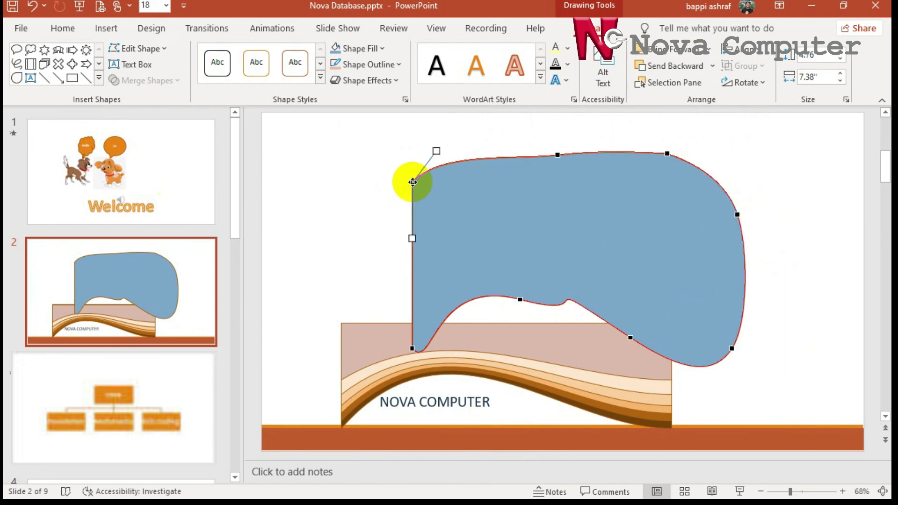
pyautogui.moveTo(437, 155); pyautogui.dragTo(430, 118)
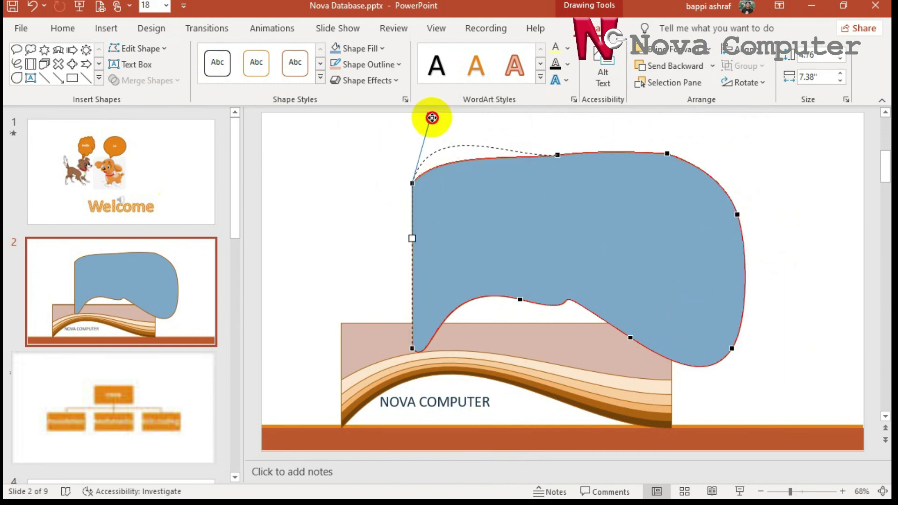
pyautogui.moveTo(429, 115)
pyautogui.mouseDown()
pyautogui.moveTo(421, 122)
pyautogui.moveTo(442, 130)
pyautogui.mouseUp()
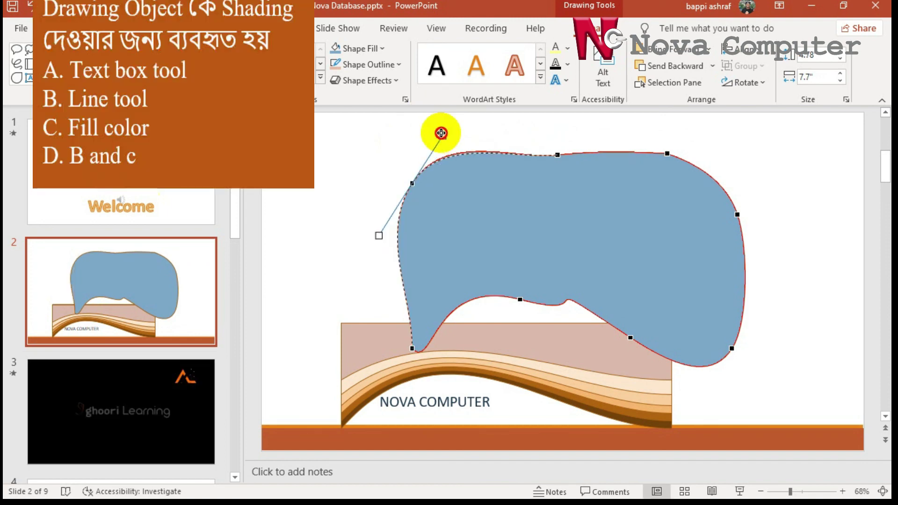
pyautogui.moveTo(446, 130); pyautogui.dragTo(448, 133)
pyautogui.moveTo(379, 236)
pyautogui.mouseDown()
pyautogui.moveTo(395, 245)
pyautogui.moveTo(381, 245)
pyautogui.moveTo(411, 238)
pyautogui.mouseUp()
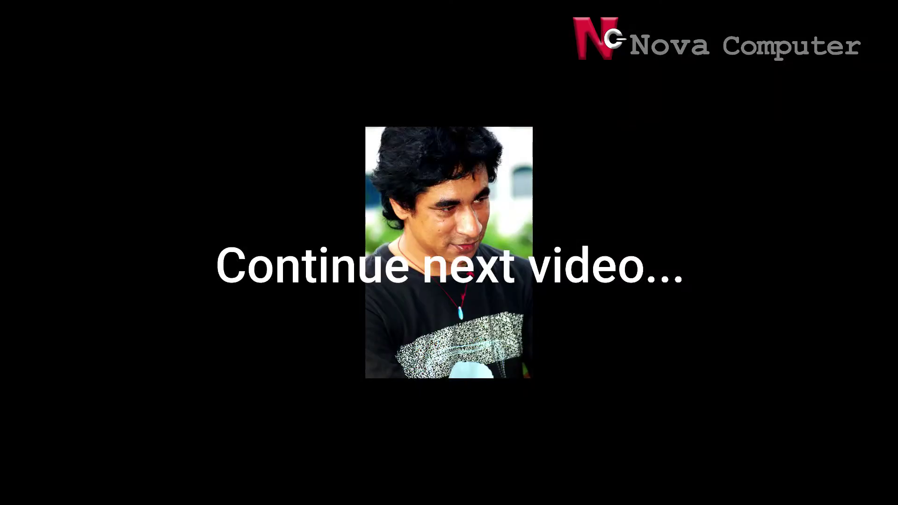